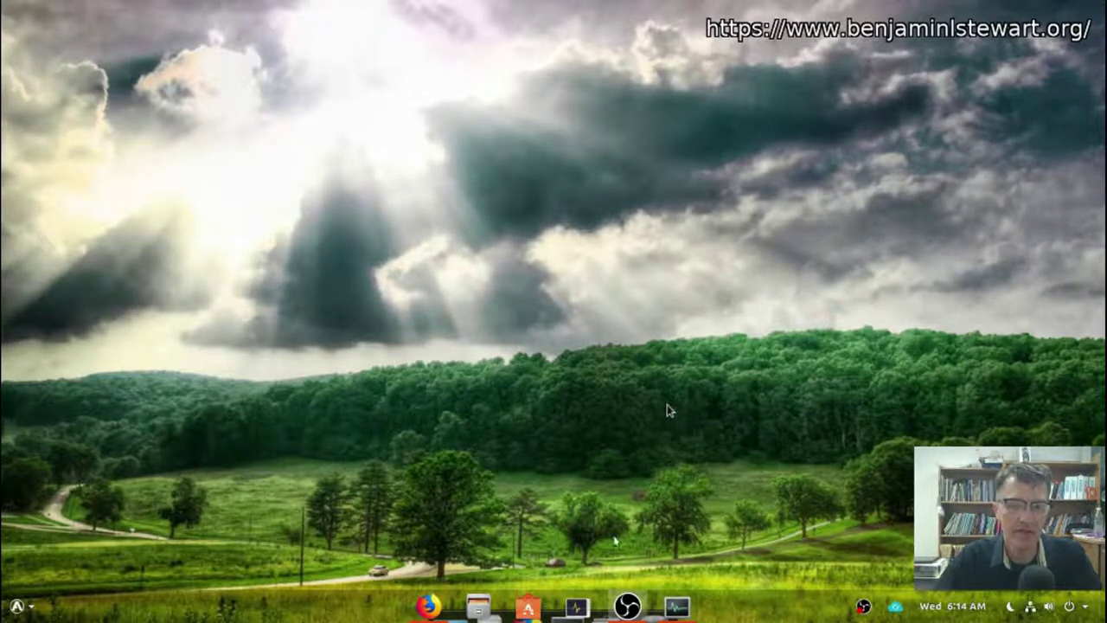
# - Bring the Grammar in Context I page forward and show its page options: Small Text, Full Width, Page Lock
pyautogui.hotkey('alt', 'Tab')
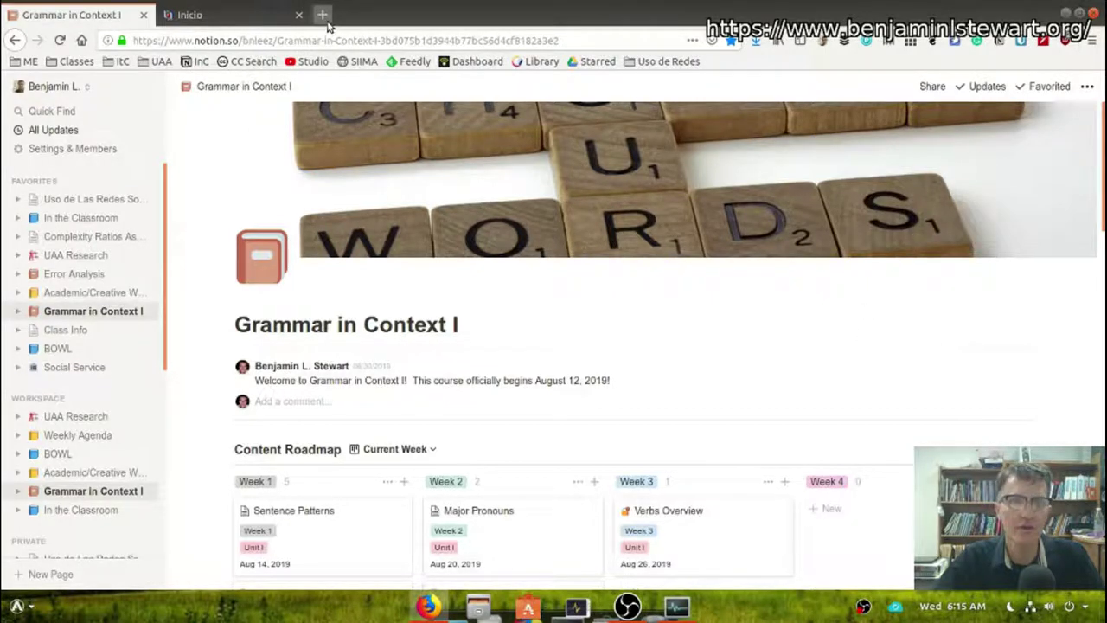
pyautogui.click(1086, 88)
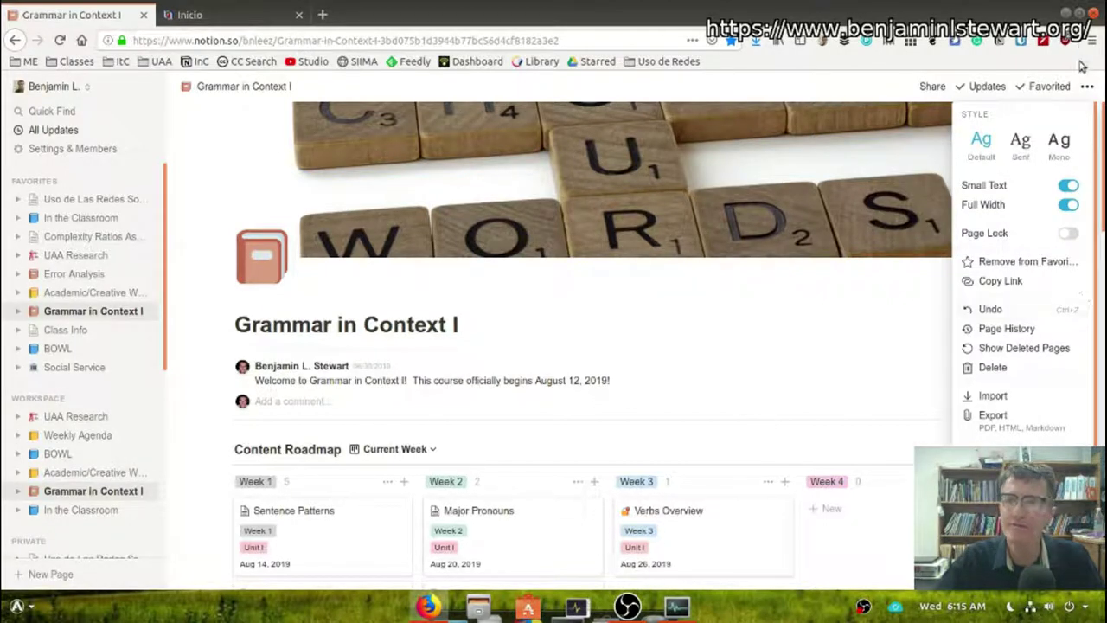
# - Log out of Notion from the workspace account menu
pyautogui.click(24, 87)
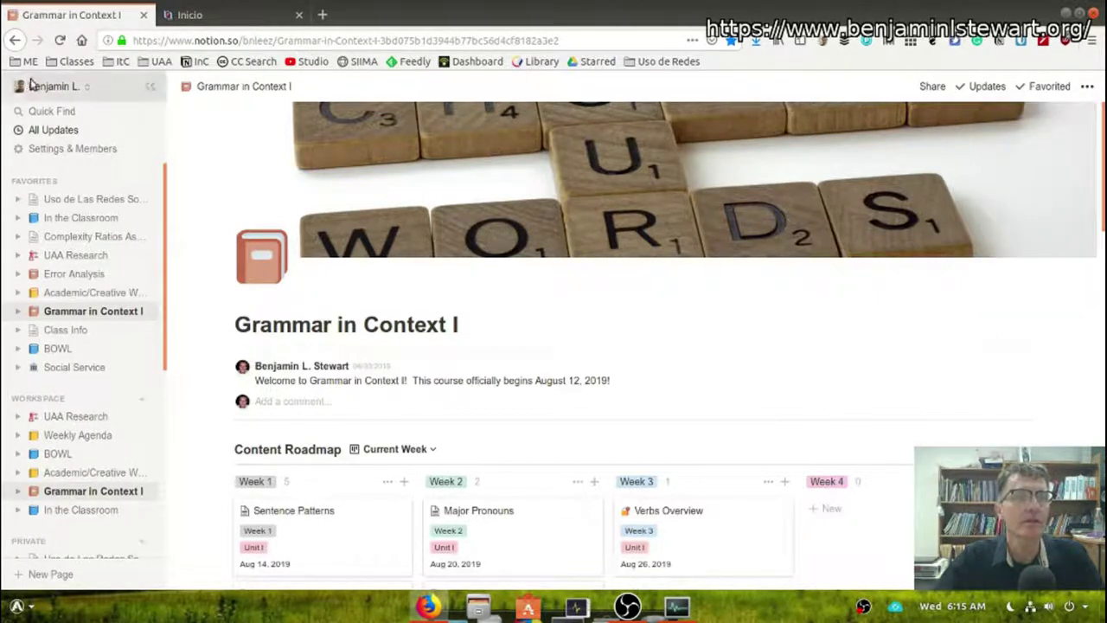
pyautogui.click(39, 86)
pyautogui.click(52, 121)
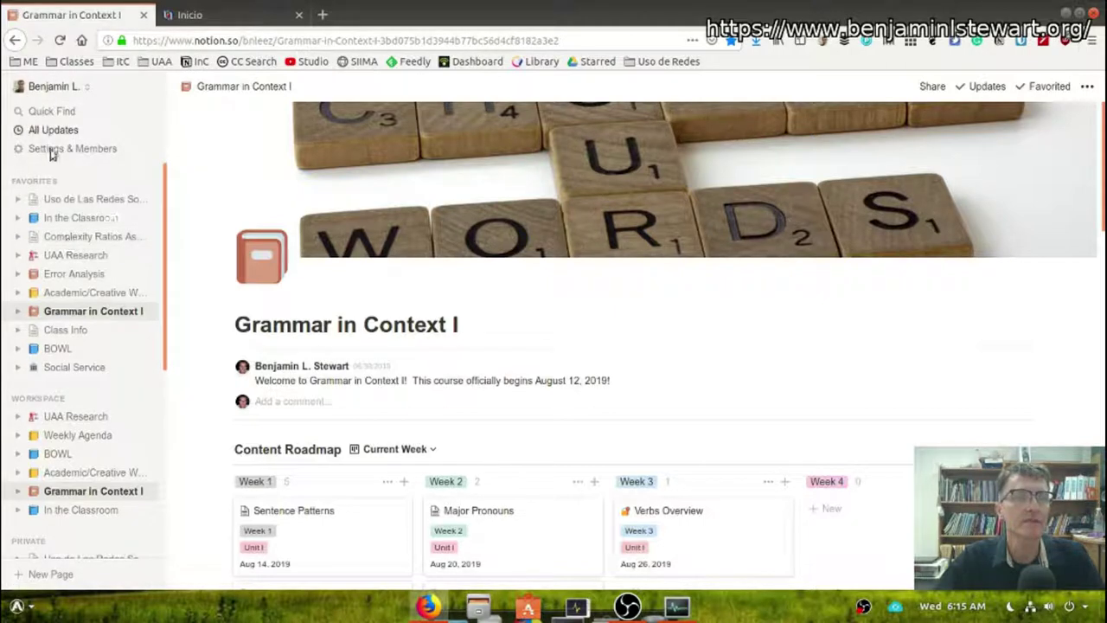
pyautogui.click(41, 87)
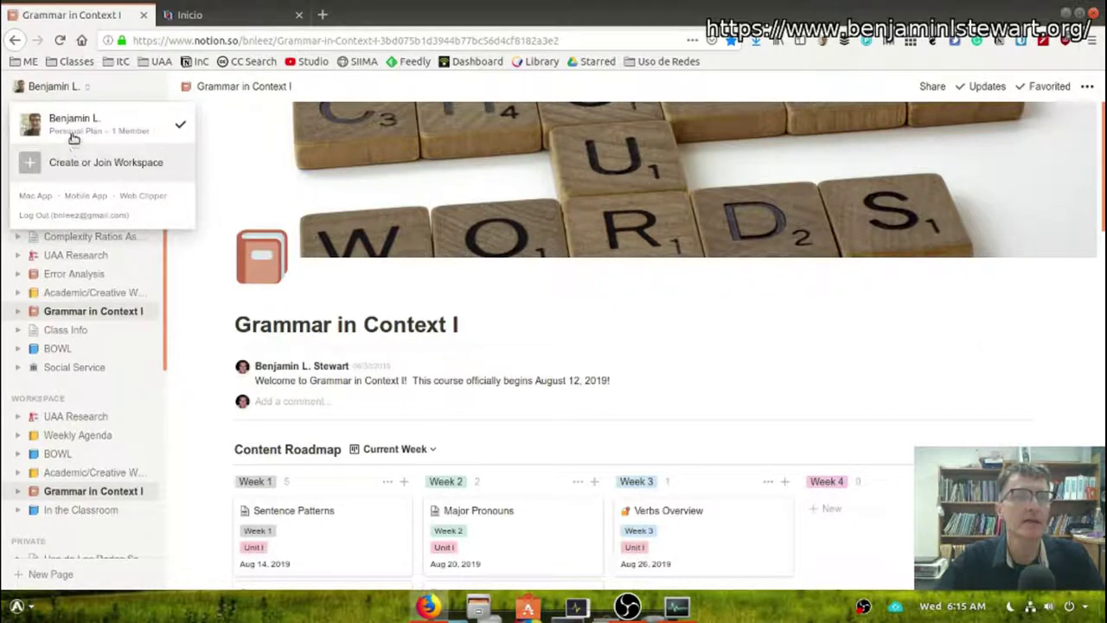
pyautogui.click(55, 215)
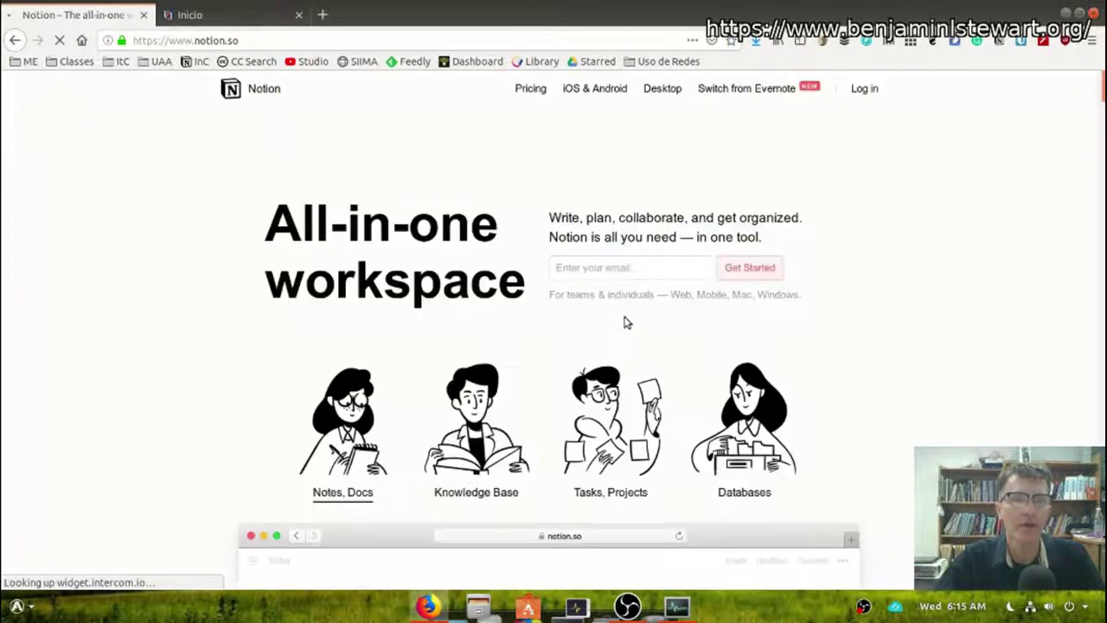
# - Sign back into Notion with the Google account
pyautogui.click(860, 89)
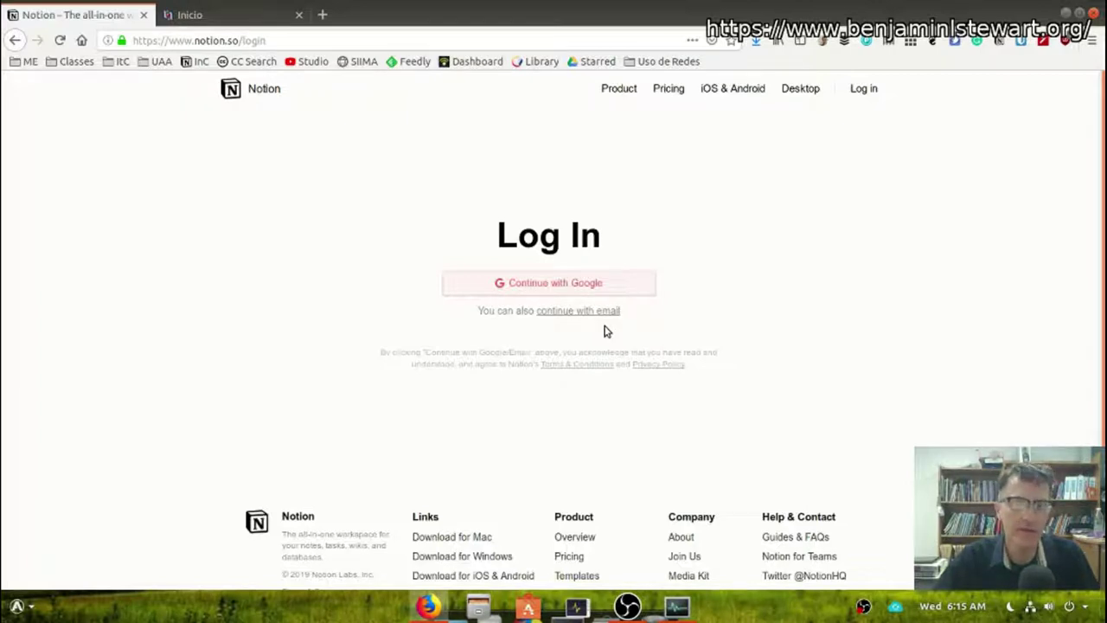
pyautogui.click(567, 284)
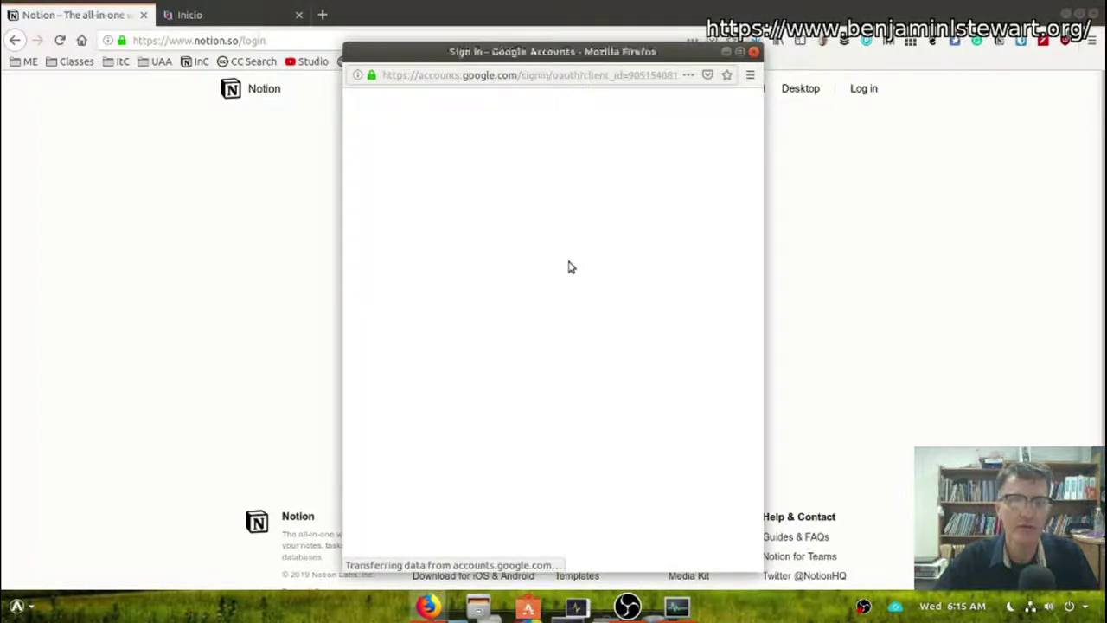
pyautogui.click(498, 322)
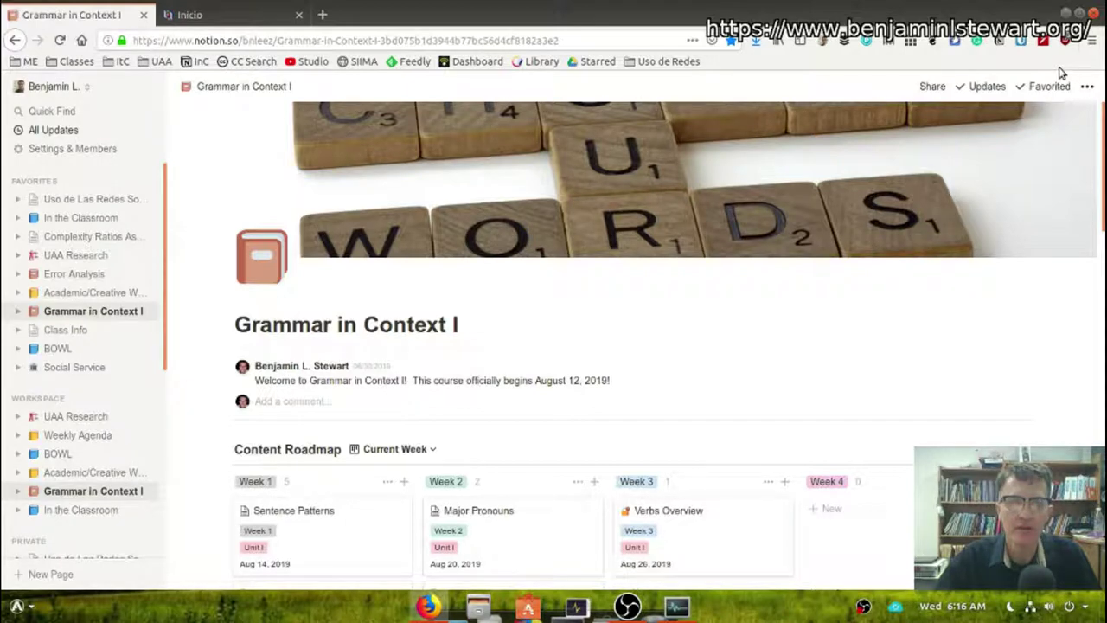
pyautogui.moveTo(903, 250)
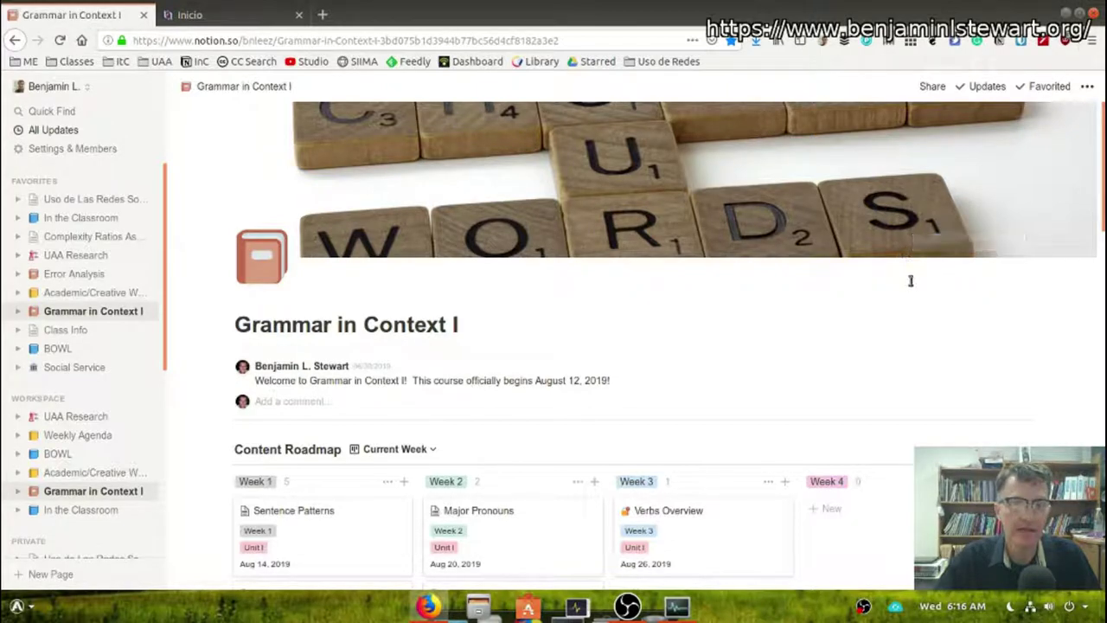
# - On the Ámbito Académico site, open the Tutoriales y manuales ESTUDIANTES collection in a new tab
pyautogui.click(242, 9)
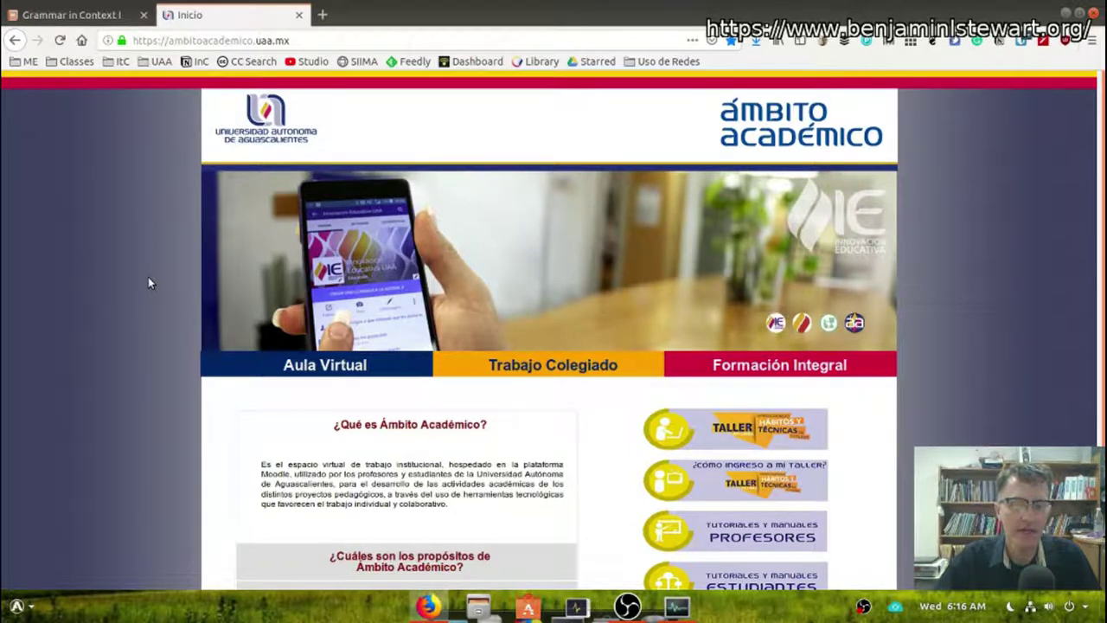
pyautogui.scroll(-3, 699, 343)
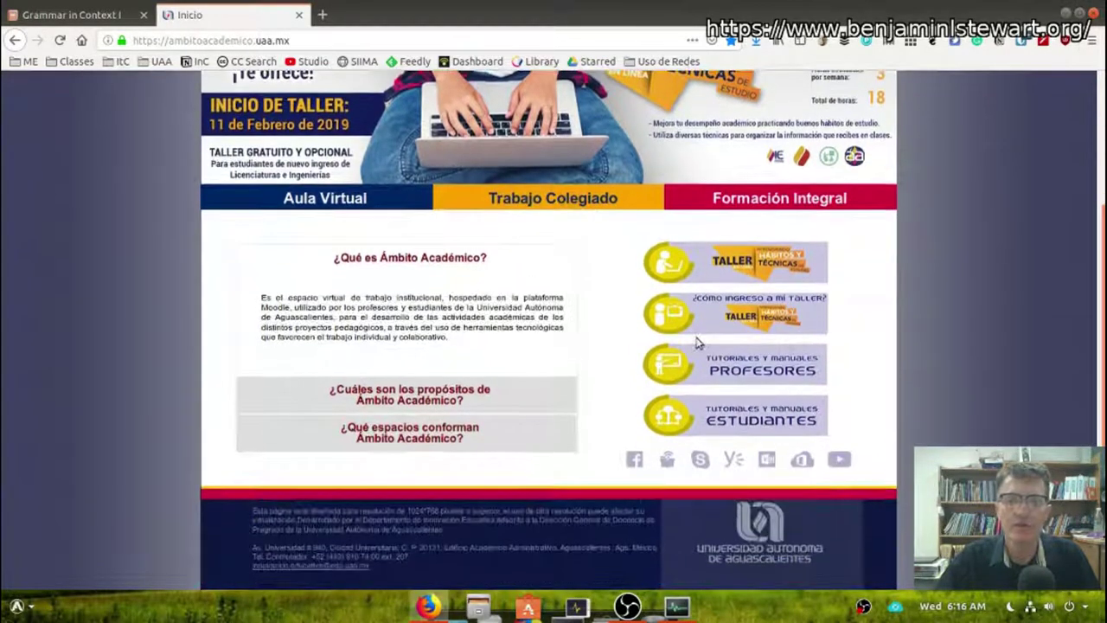
pyautogui.click(741, 424)
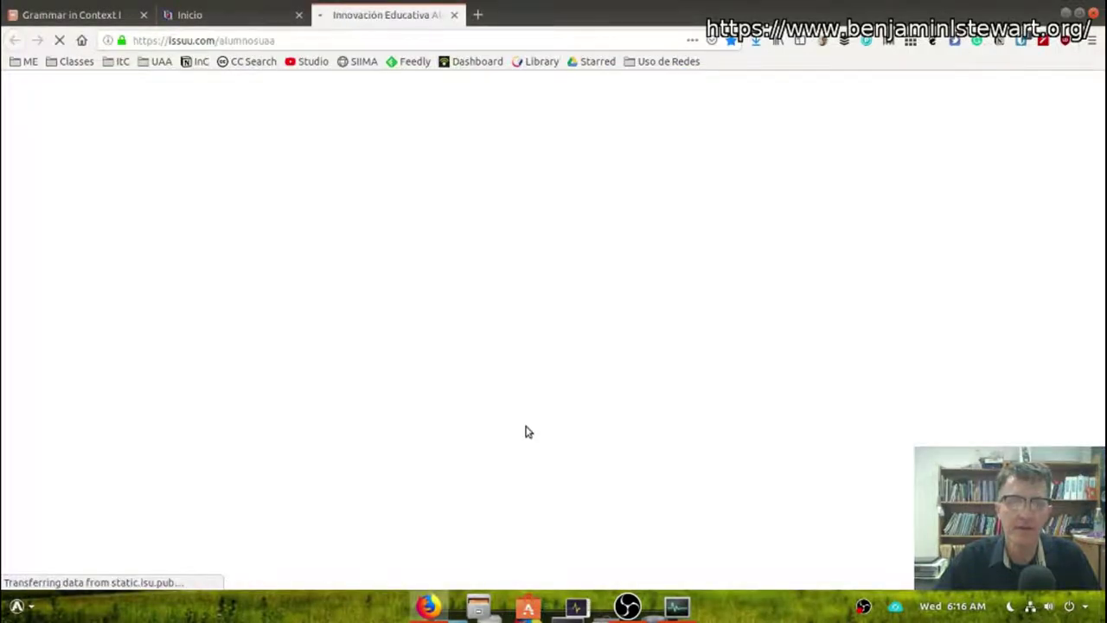
# - Open the issuu guide 'Asignación de contraseña por primera vez en tu cuenta al'
pyautogui.scroll(-8, 519, 402)
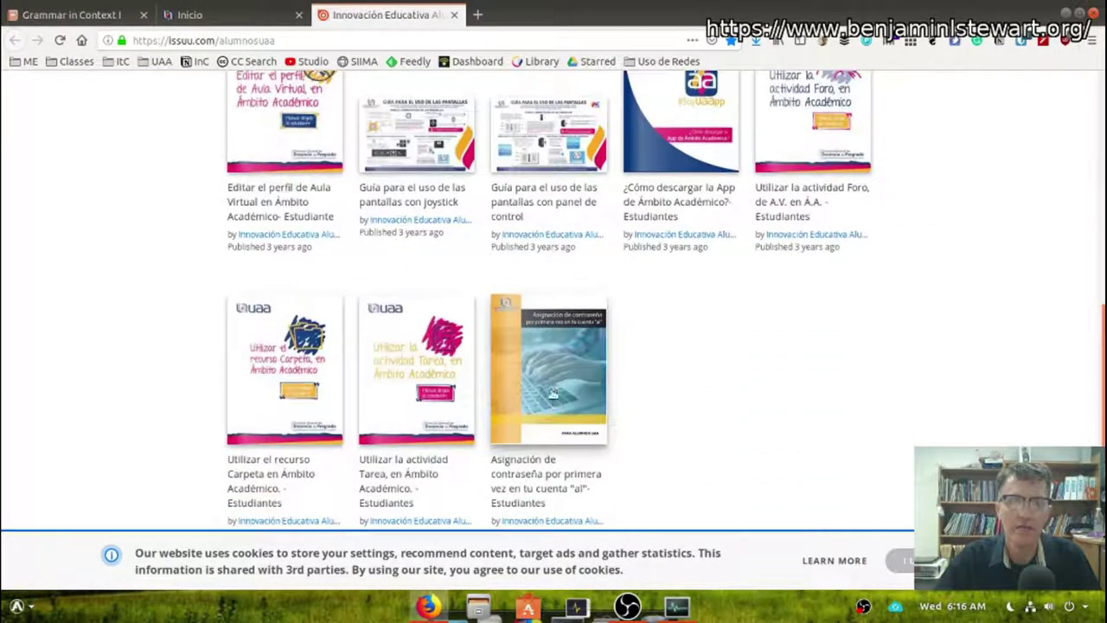
pyautogui.click(552, 391)
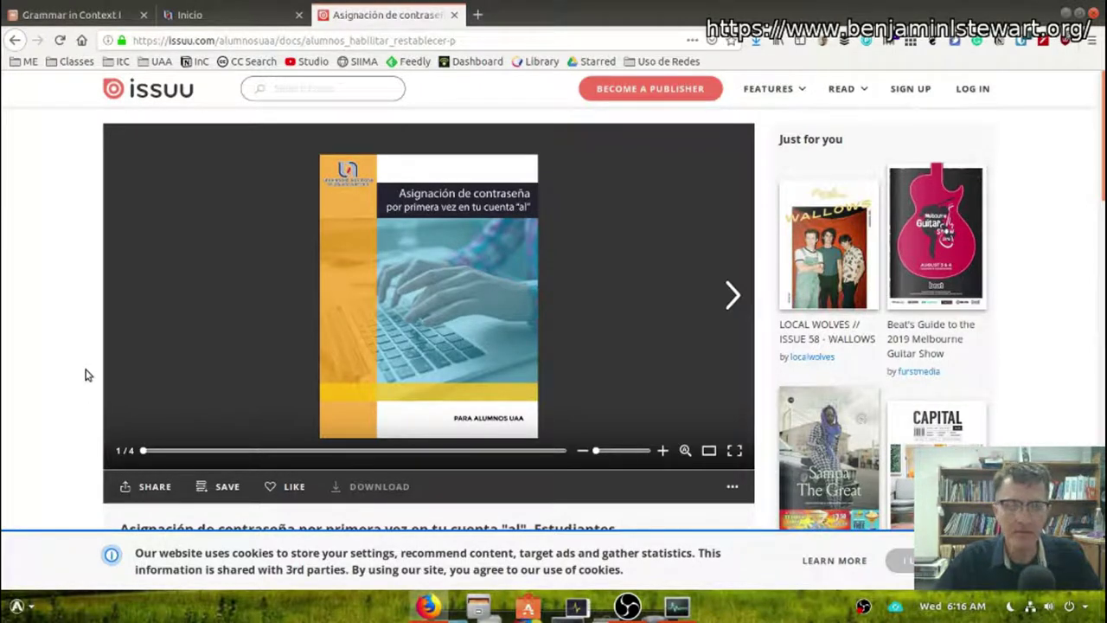
# - Review the Grammar in Context I roadmap, description, objectives, policies, assessment and learning resources
pyautogui.click(73, 16)
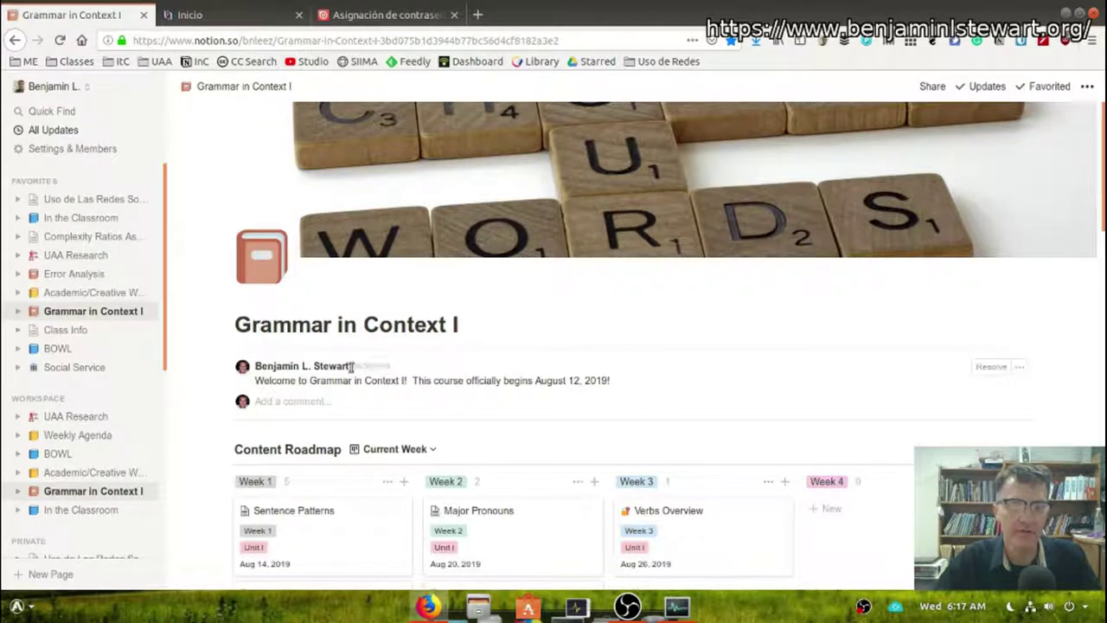
pyautogui.scroll(-5, 436, 393)
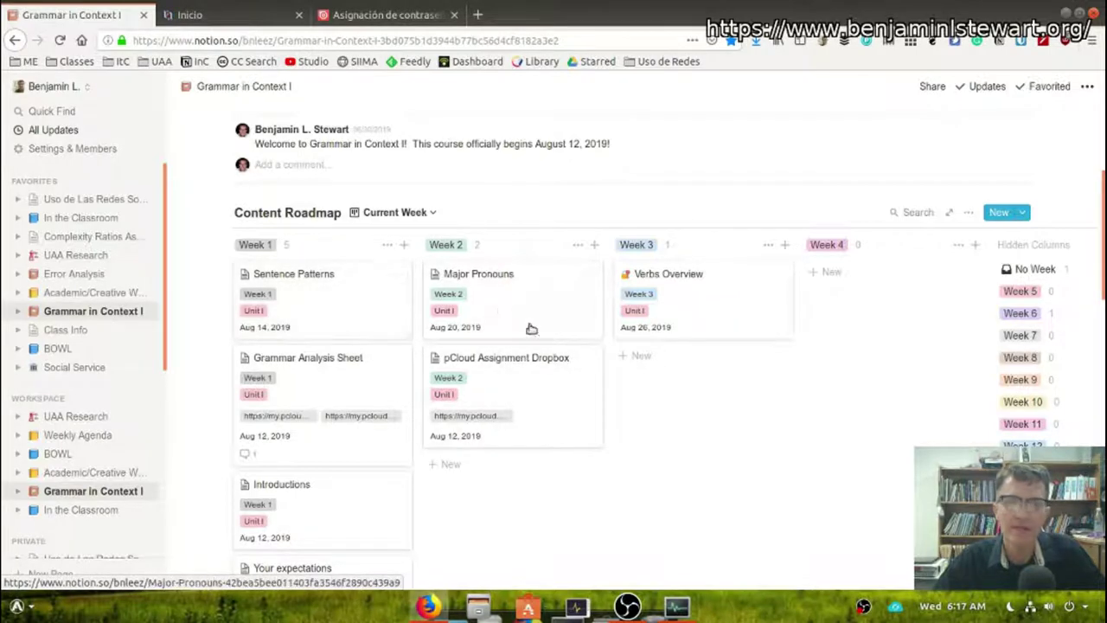
pyautogui.scroll(-3, 466, 320)
pyautogui.scroll(3, 667, 301)
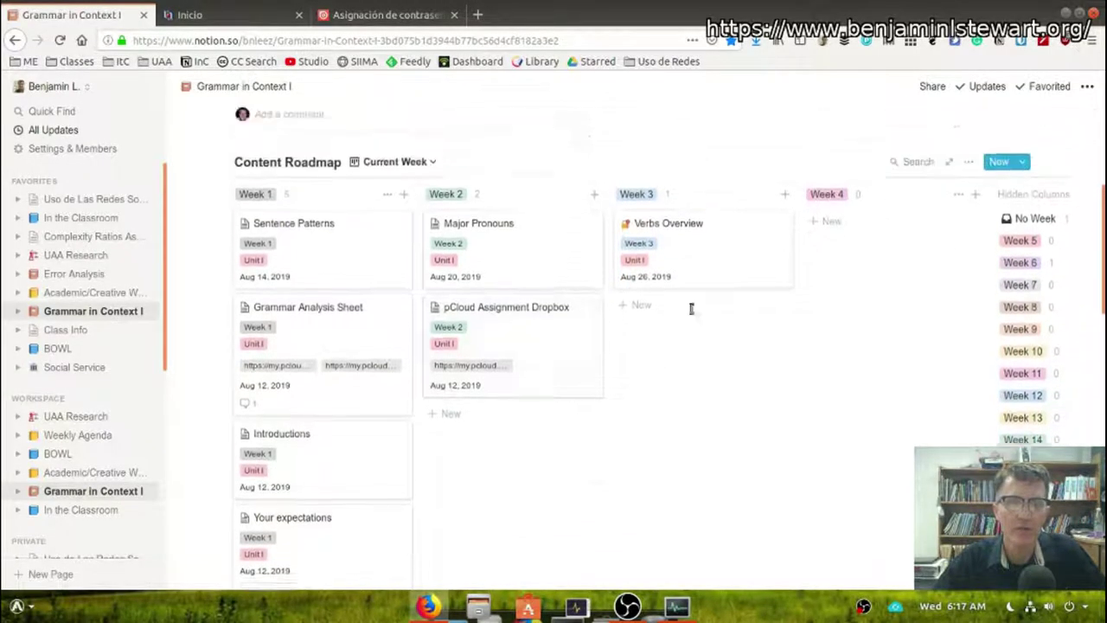
pyautogui.scroll(-12, 467, 294)
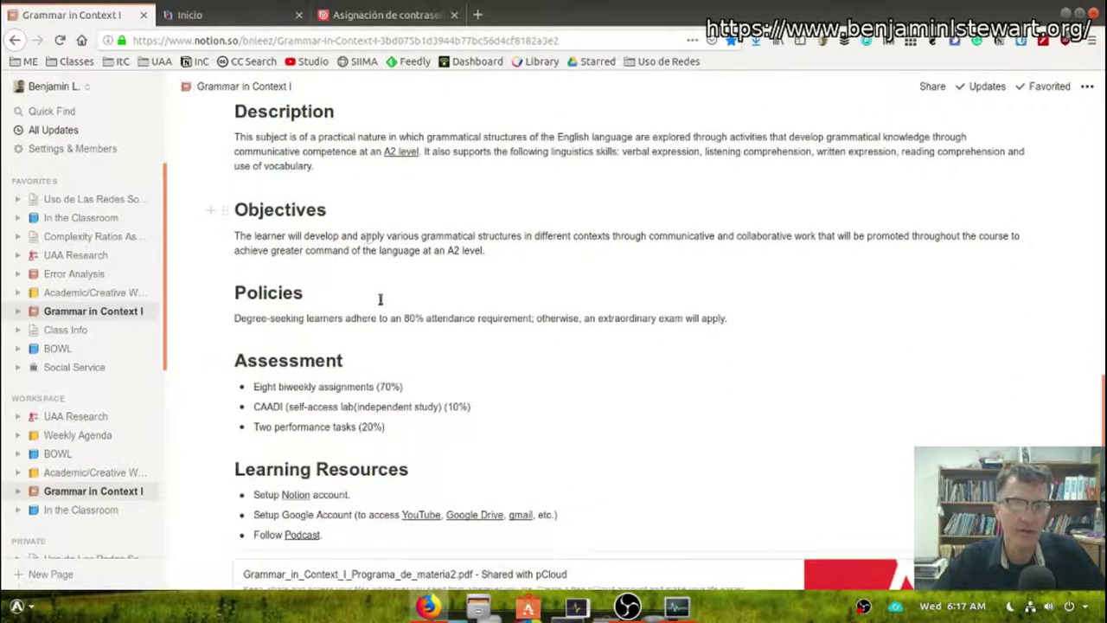
pyautogui.scroll(-5, 390, 287)
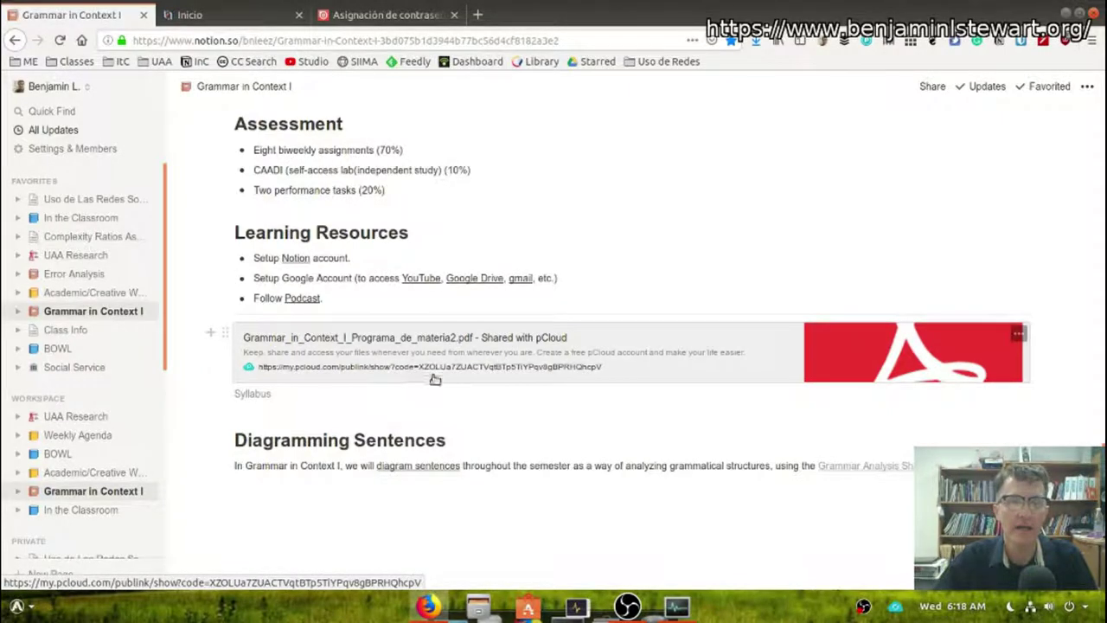
pyautogui.scroll(-1, 449, 376)
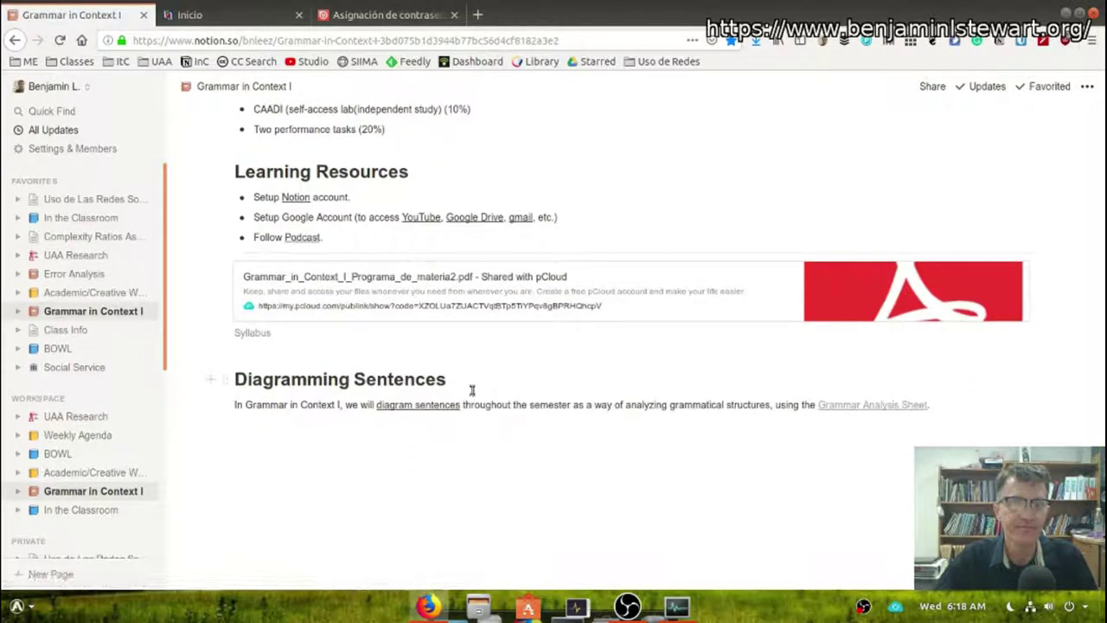
pyautogui.scroll(10, 473, 391)
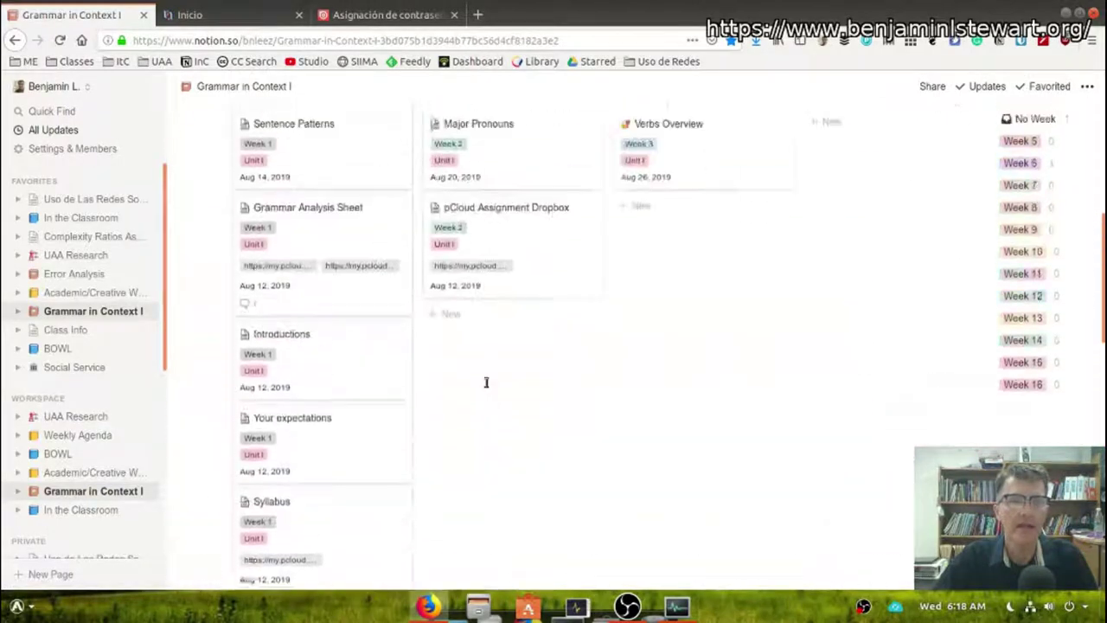
pyautogui.scroll(-2, 506, 365)
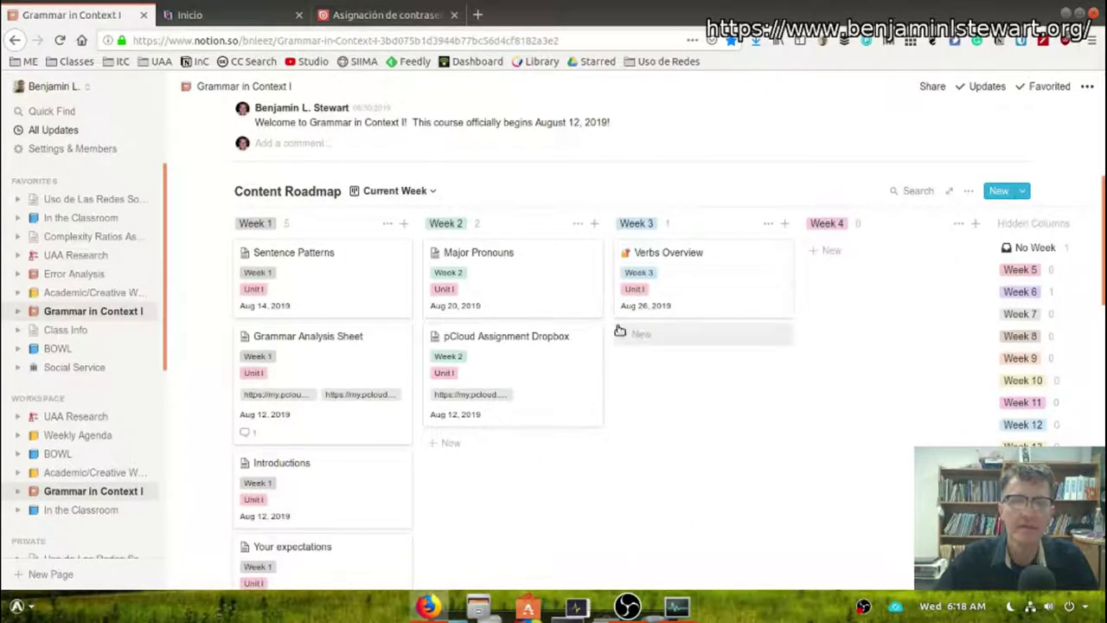
# - Close the Sentence Patterns card to return to the Content Roadmap weekly board
pyautogui.click(315, 290)
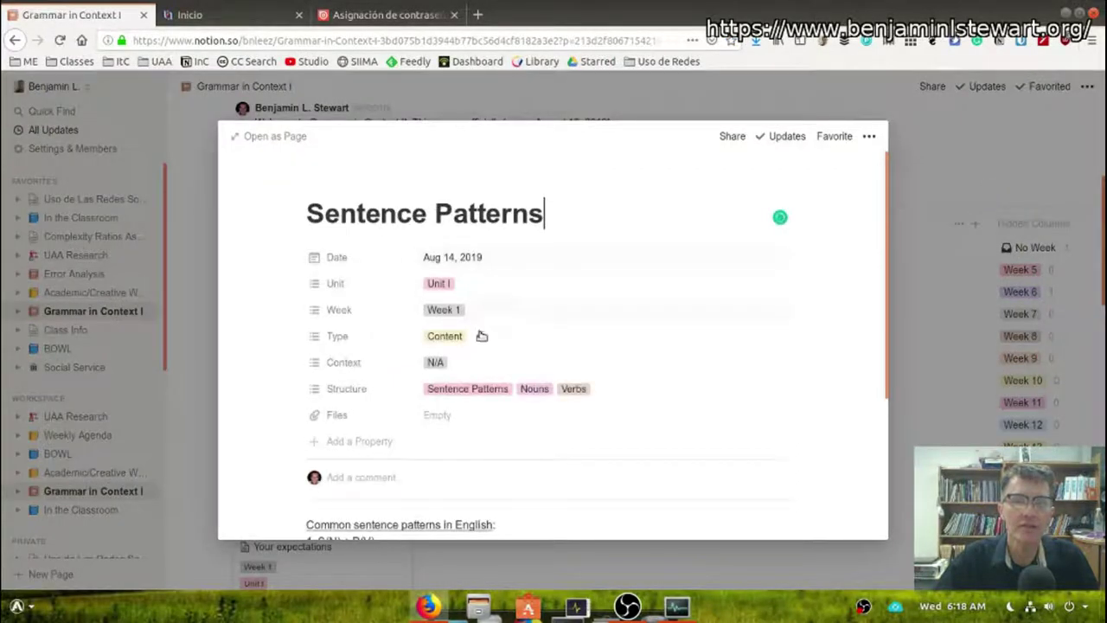
pyautogui.scroll(-3, 475, 345)
pyautogui.scroll(3, 482, 351)
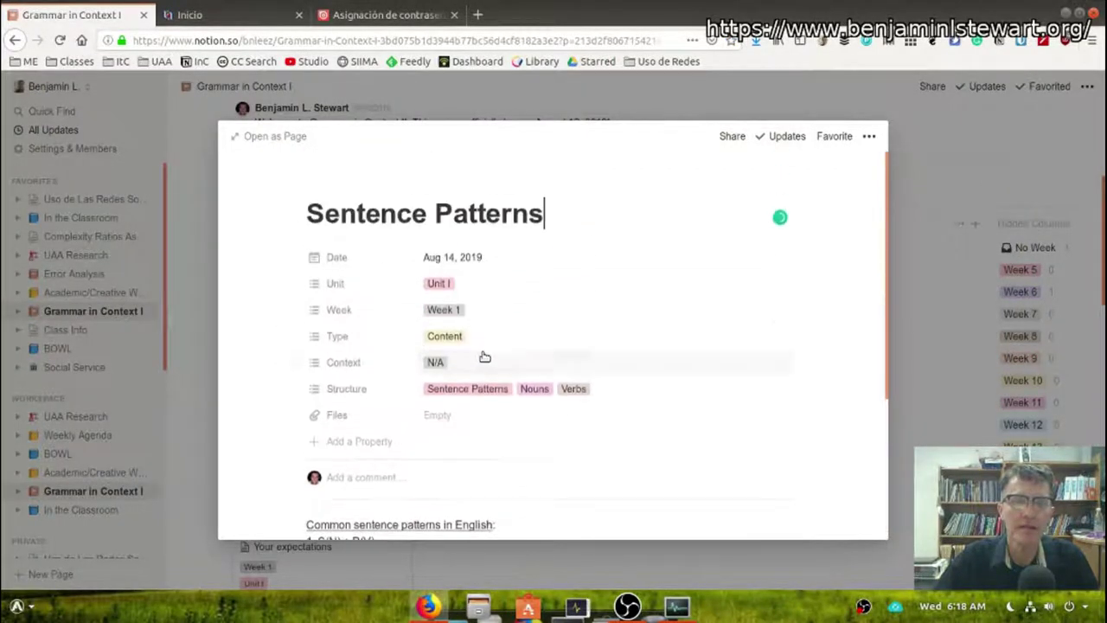
pyautogui.scroll(-3, 486, 350)
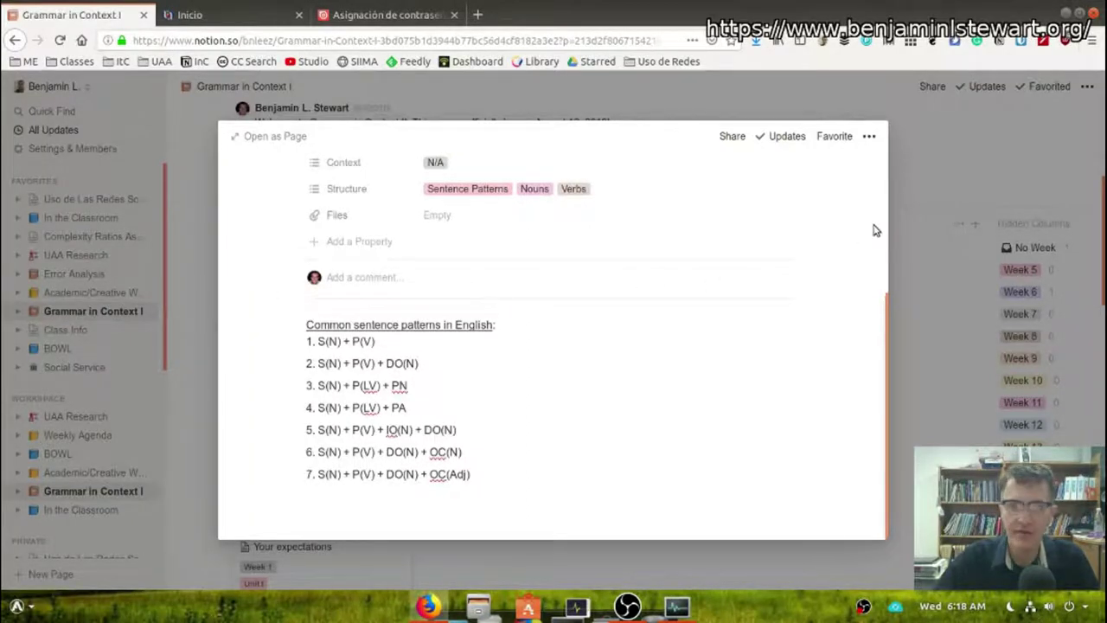
pyautogui.click(920, 177)
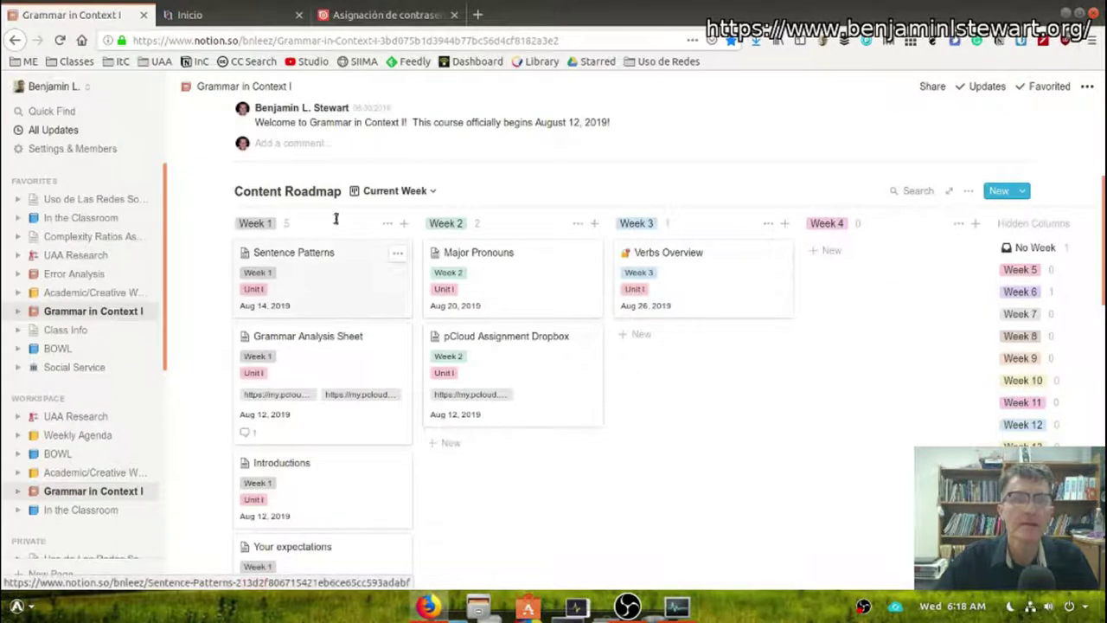
pyautogui.click(393, 192)
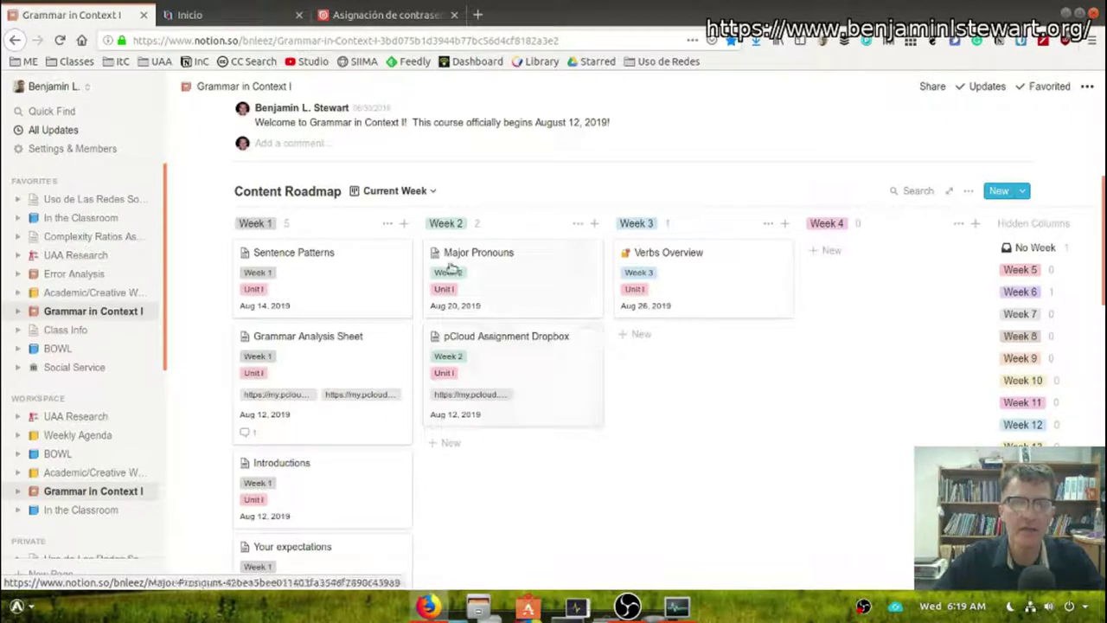
# - Switch the Content Roadmap to the Calendar view
pyautogui.click(403, 192)
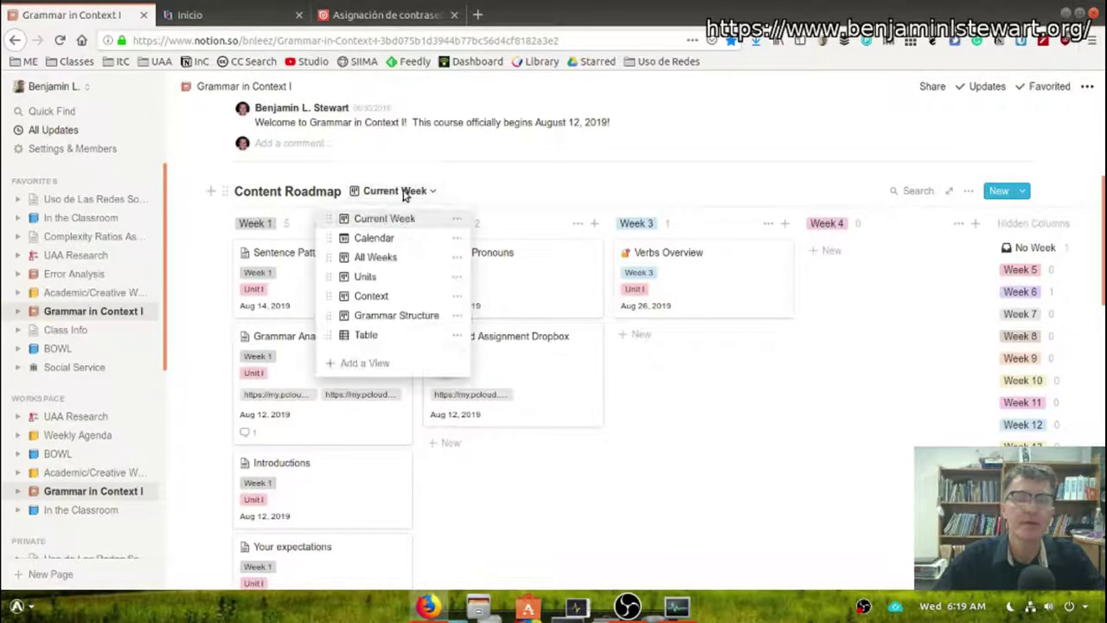
pyautogui.click(374, 238)
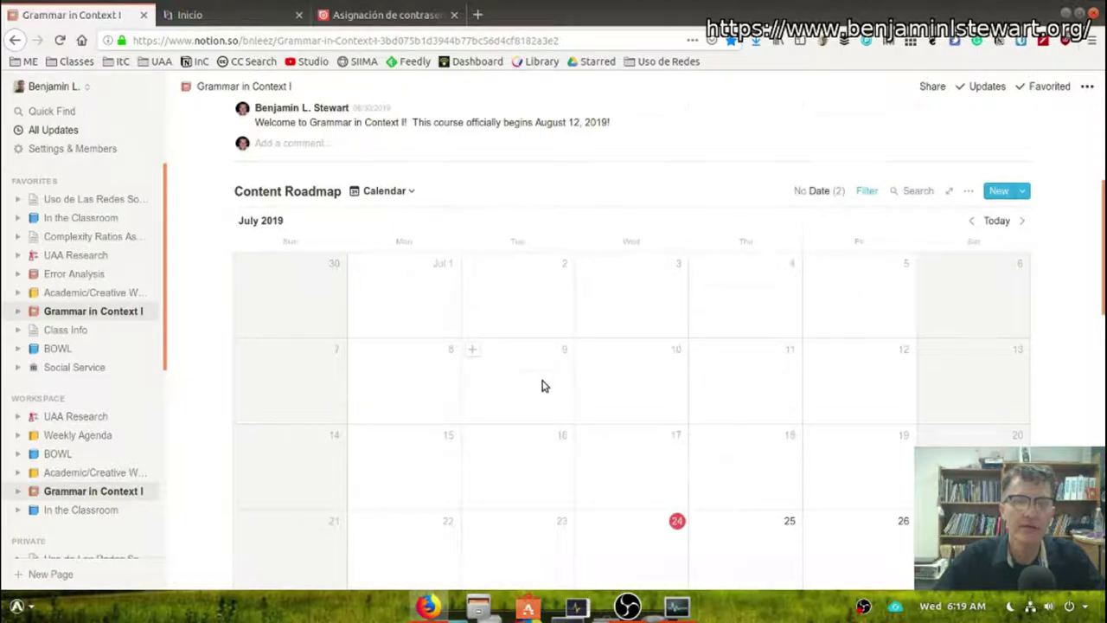
pyautogui.scroll(-3, 536, 384)
pyautogui.scroll(3, 534, 385)
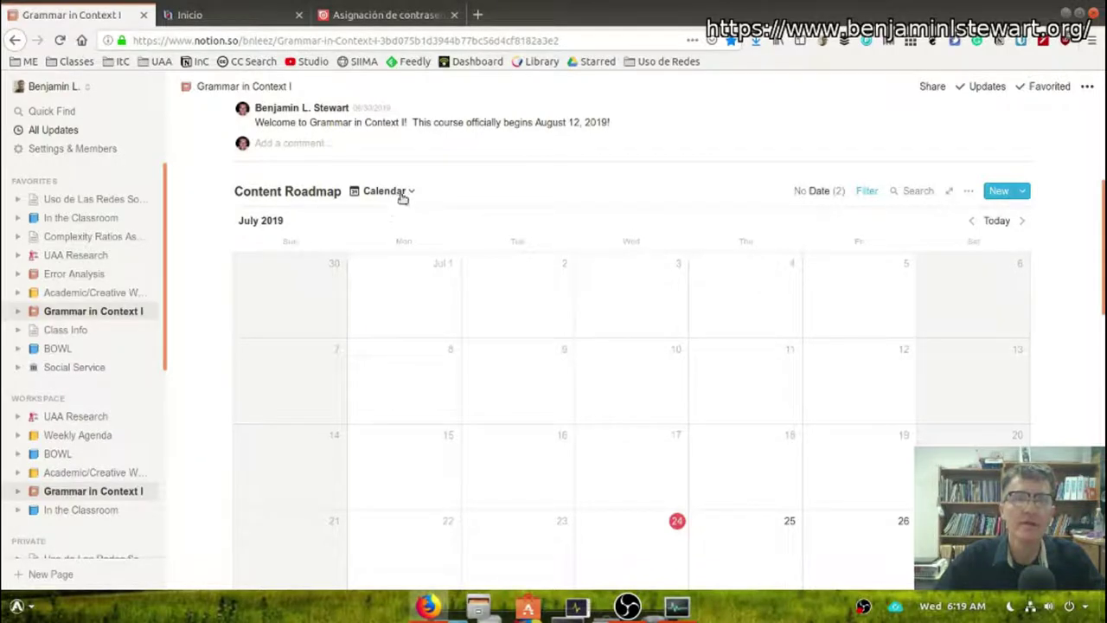
# - Advance the calendar to August 2019 and review the lesson cards on the 12th and 14th
pyautogui.click(1023, 226)
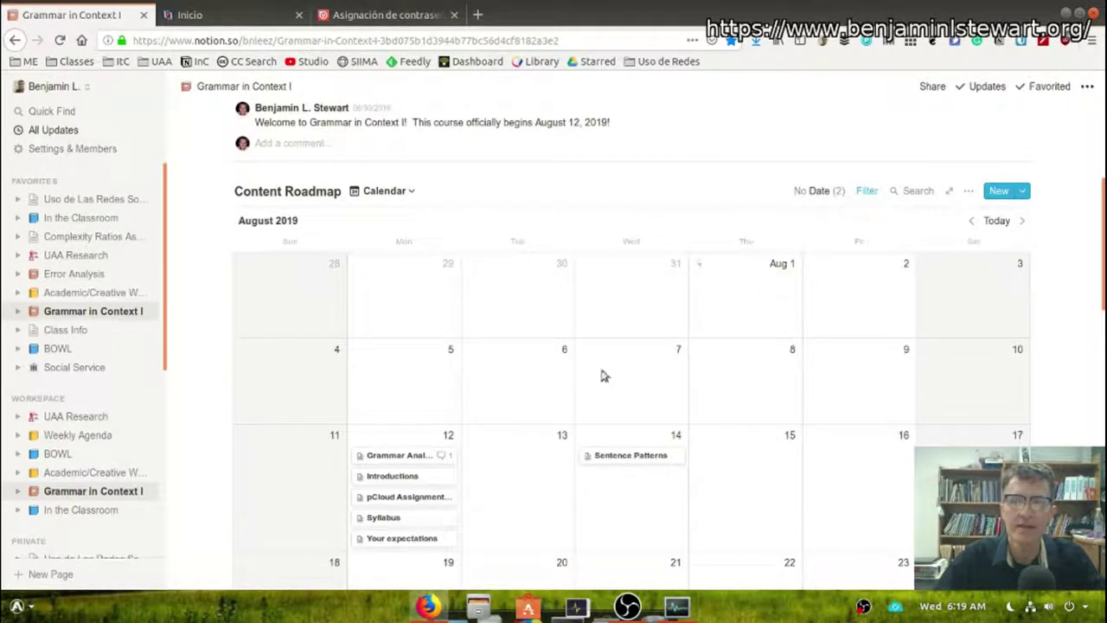
pyautogui.scroll(-2, 380, 270)
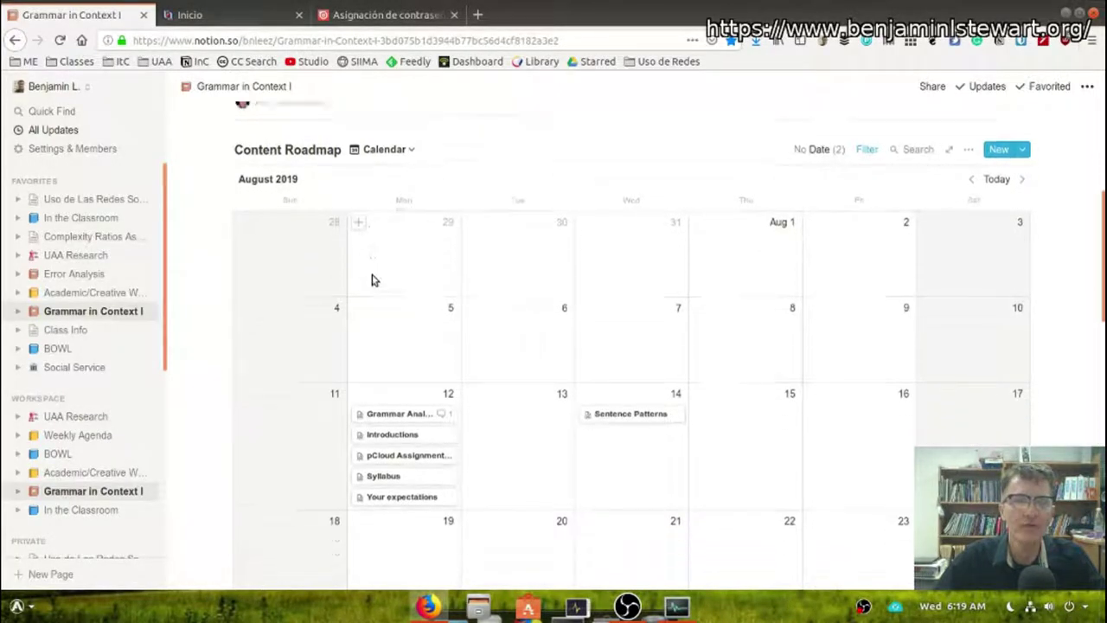
pyautogui.scroll(3, 588, 381)
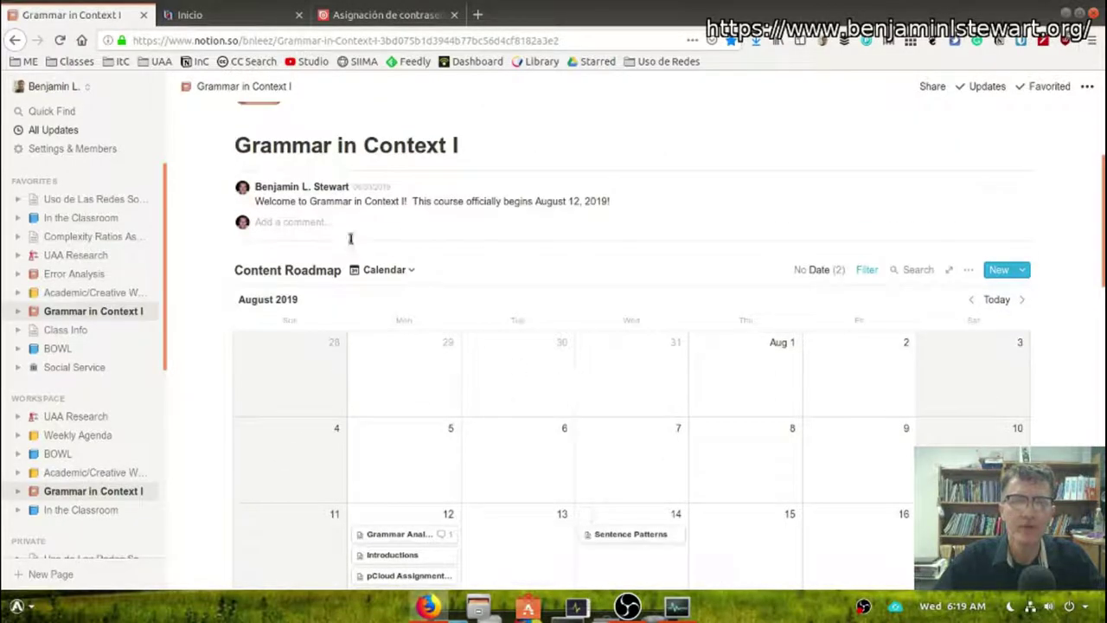
pyautogui.scroll(-3, 421, 383)
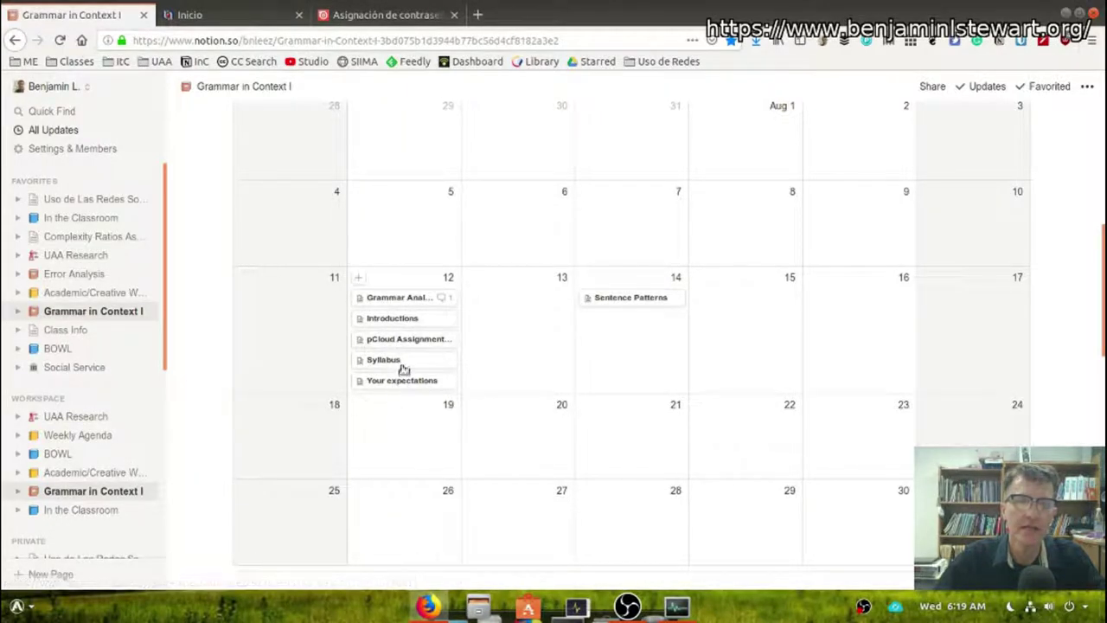
pyautogui.scroll(3, 432, 247)
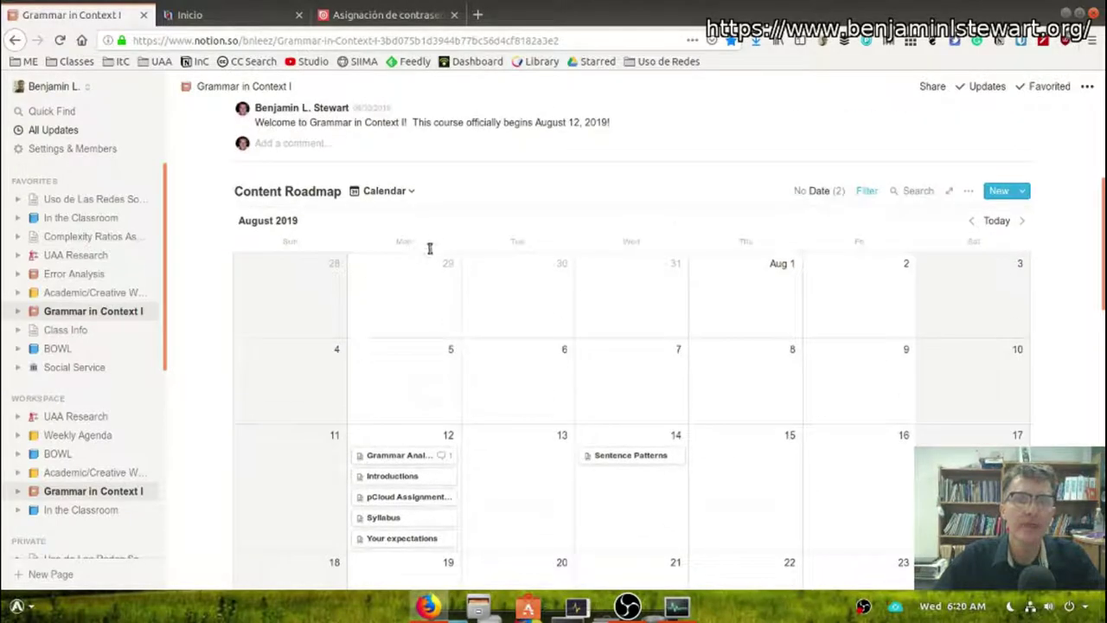
pyautogui.scroll(-3, 430, 257)
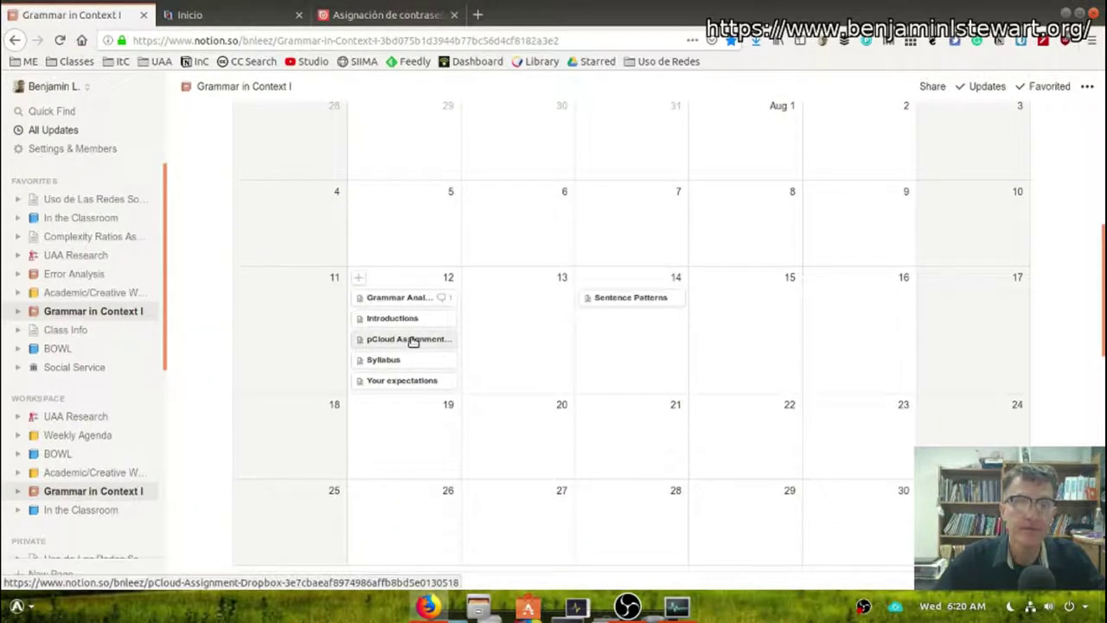
pyautogui.scroll(2, 423, 351)
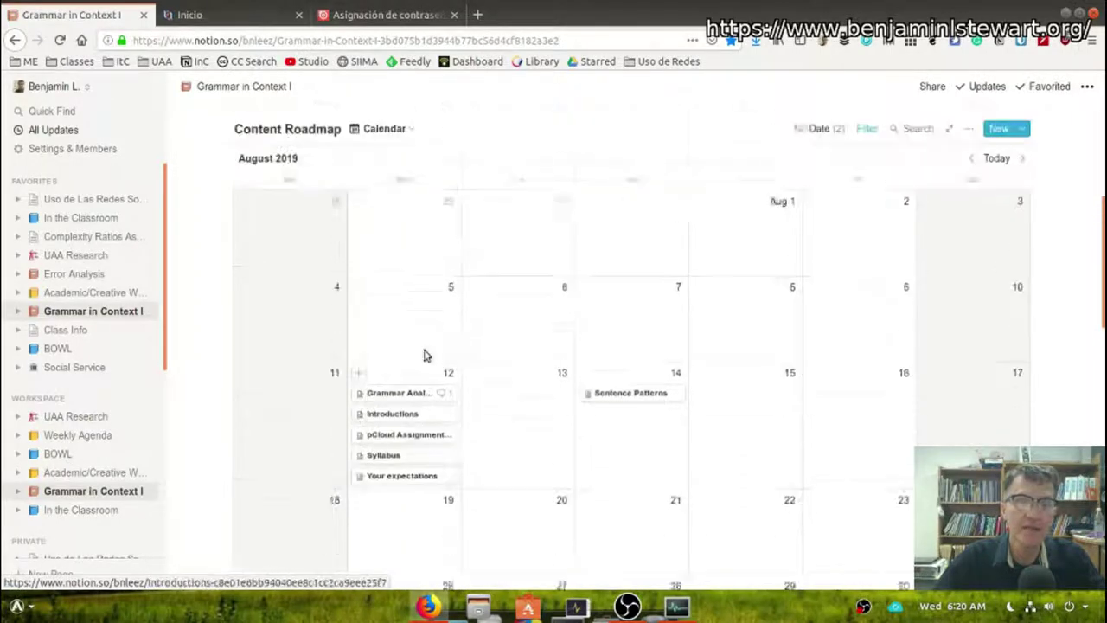
pyautogui.scroll(3, 422, 351)
# - Switch the roadmap back to the Current Week board and look over its cards
pyautogui.click(396, 269)
pyautogui.click(388, 299)
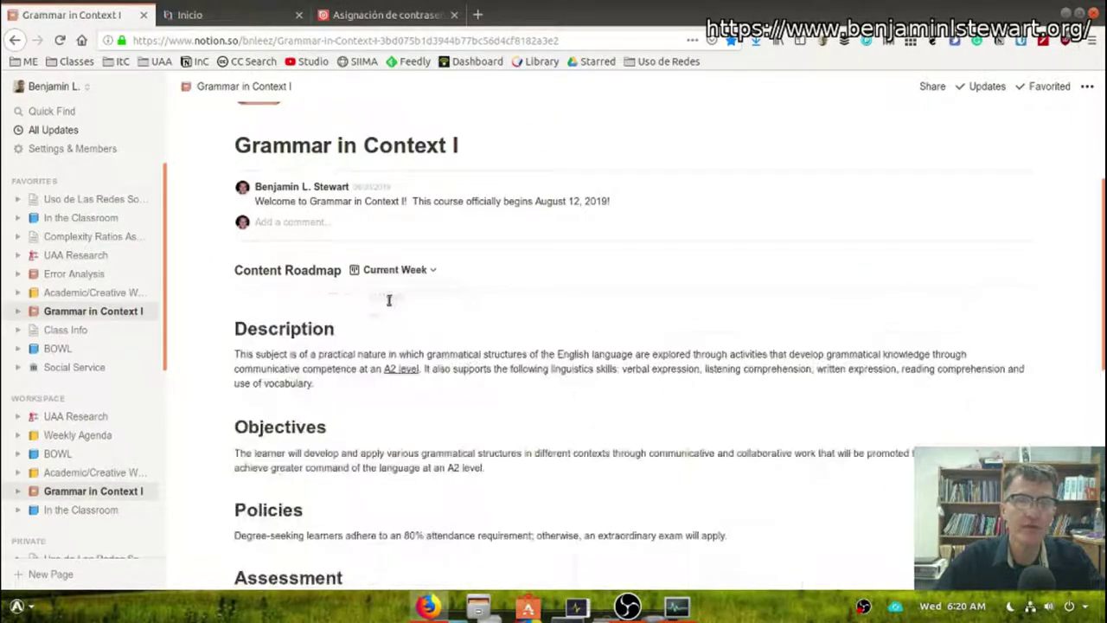
pyautogui.scroll(-2, 325, 285)
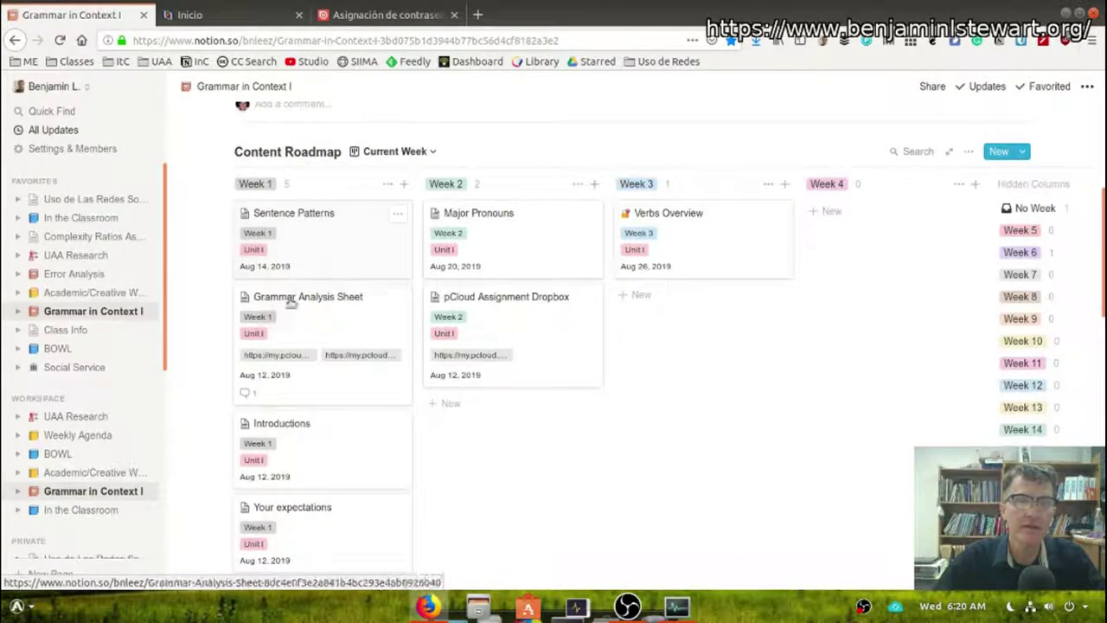
pyautogui.scroll(-1, 314, 225)
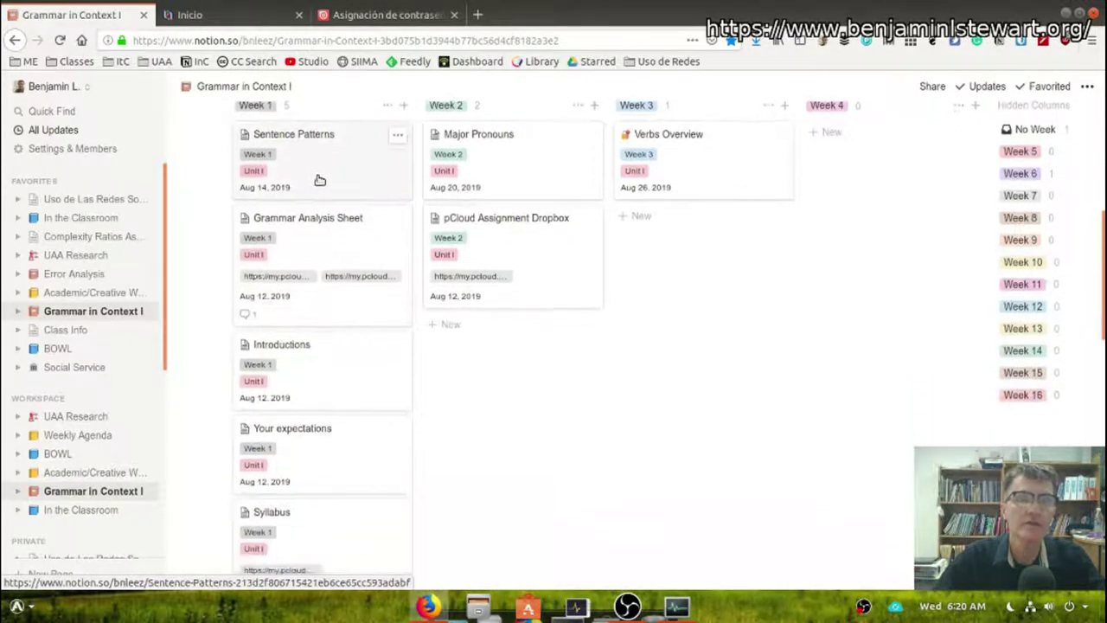
pyautogui.scroll(-2, 307, 484)
pyautogui.scroll(6, 346, 433)
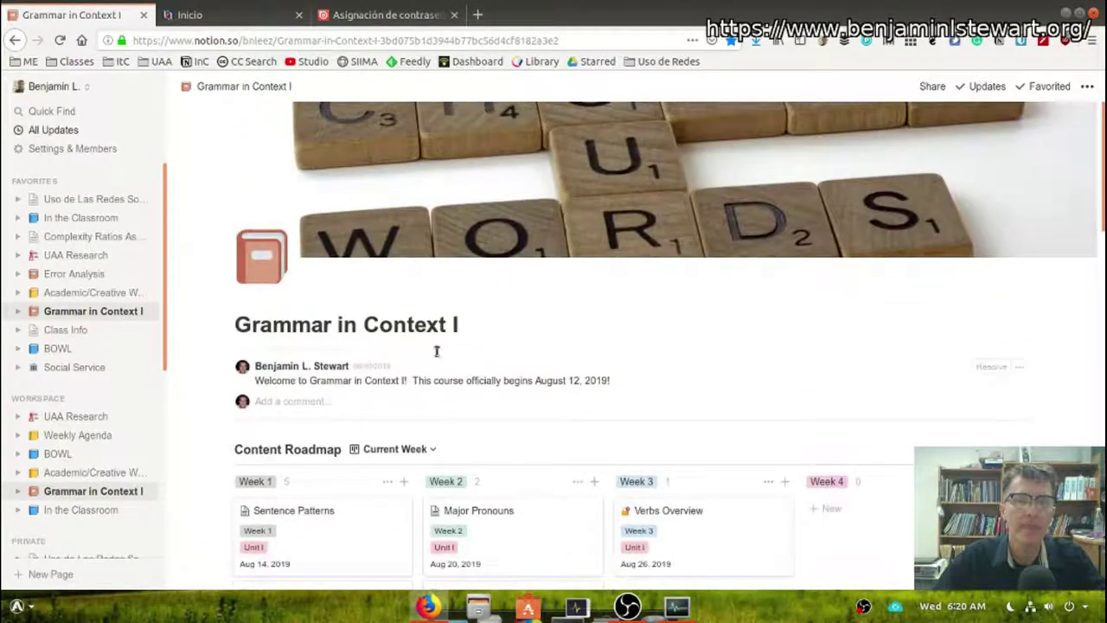
pyautogui.scroll(-2, 438, 350)
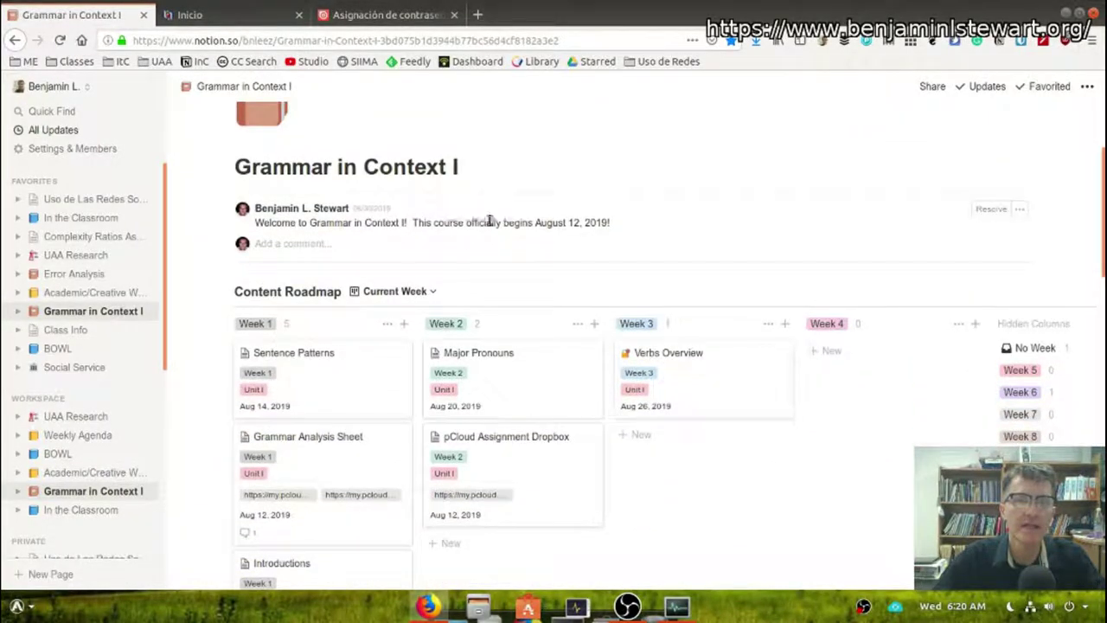
# - Show the roadmap as the August 2019 calendar again
pyautogui.click(380, 291)
pyautogui.click(384, 339)
pyautogui.scroll(-2, 437, 363)
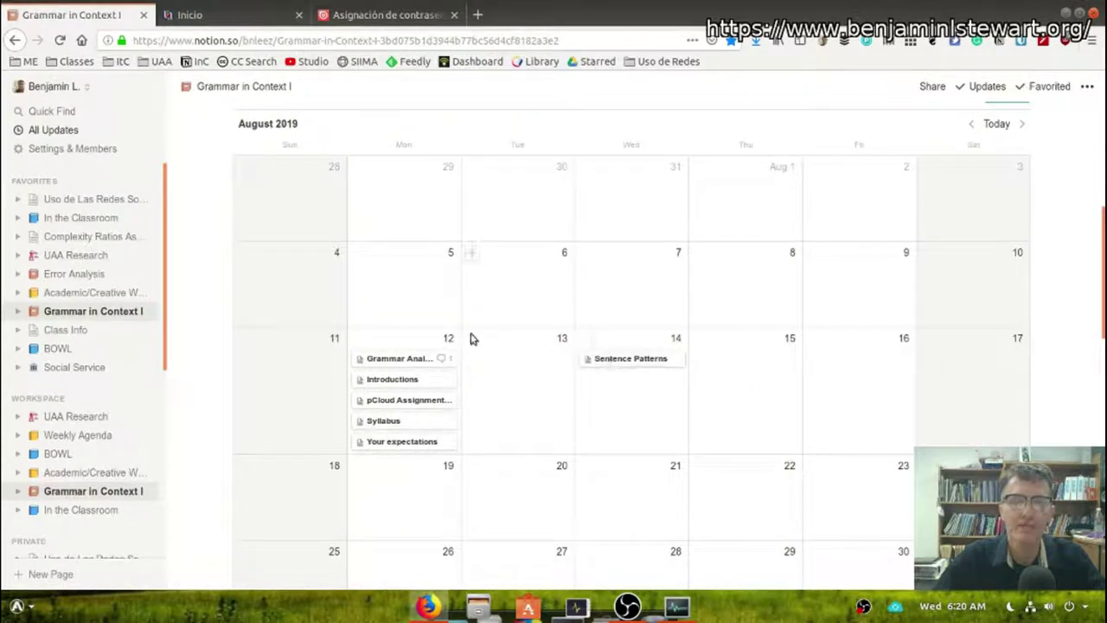
pyautogui.scroll(2, 473, 345)
pyautogui.click(388, 291)
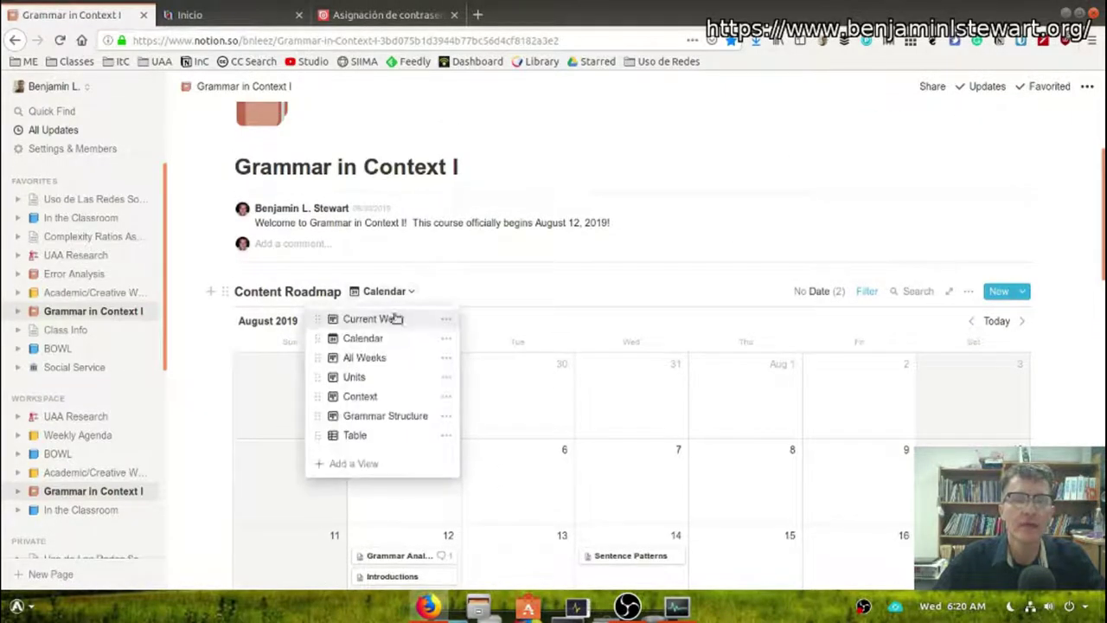
pyautogui.click(363, 358)
pyautogui.scroll(-2, 605, 425)
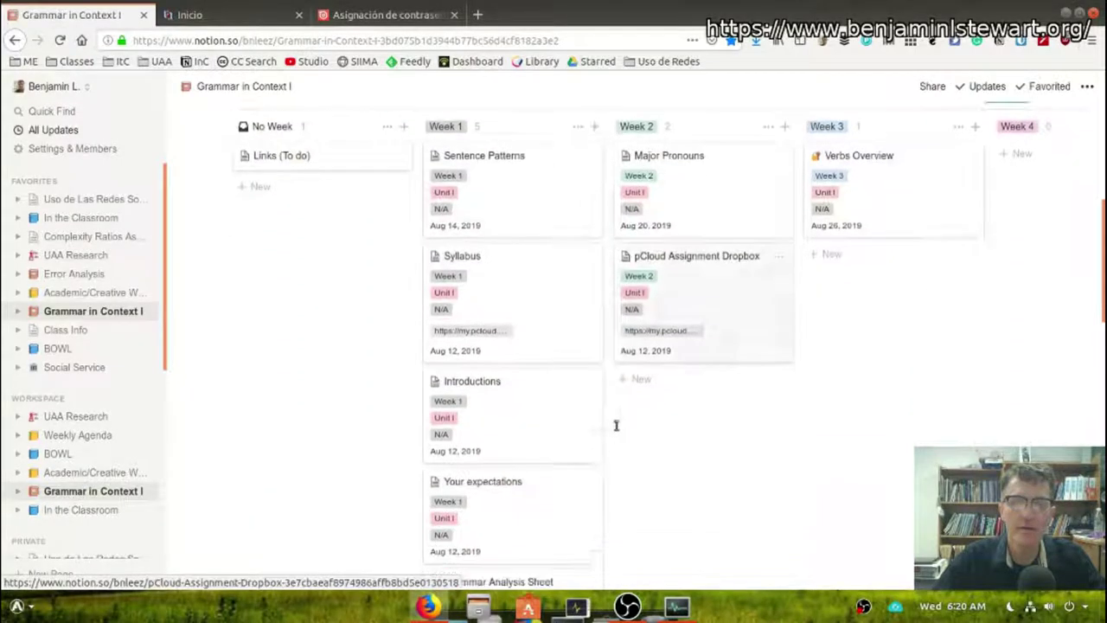
pyautogui.scroll(-2, 616, 423)
pyautogui.scroll(2, 614, 428)
pyautogui.scroll(-2, 605, 457)
pyautogui.scroll(-1, 519, 466)
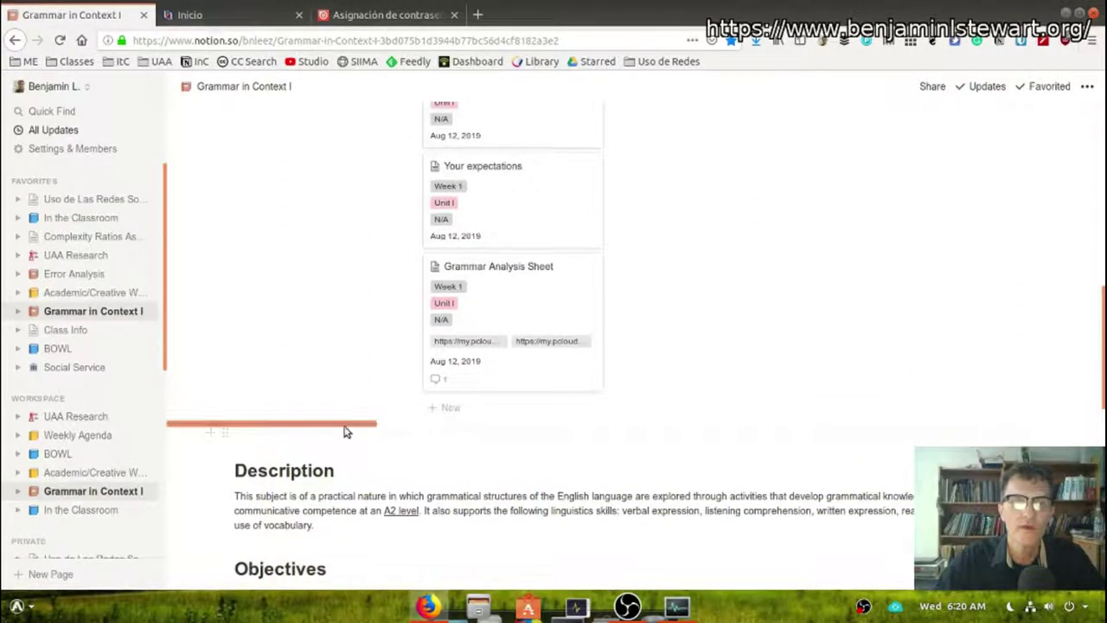
pyautogui.hscroll(10, 343, 427)
pyautogui.scroll(5, 610, 369)
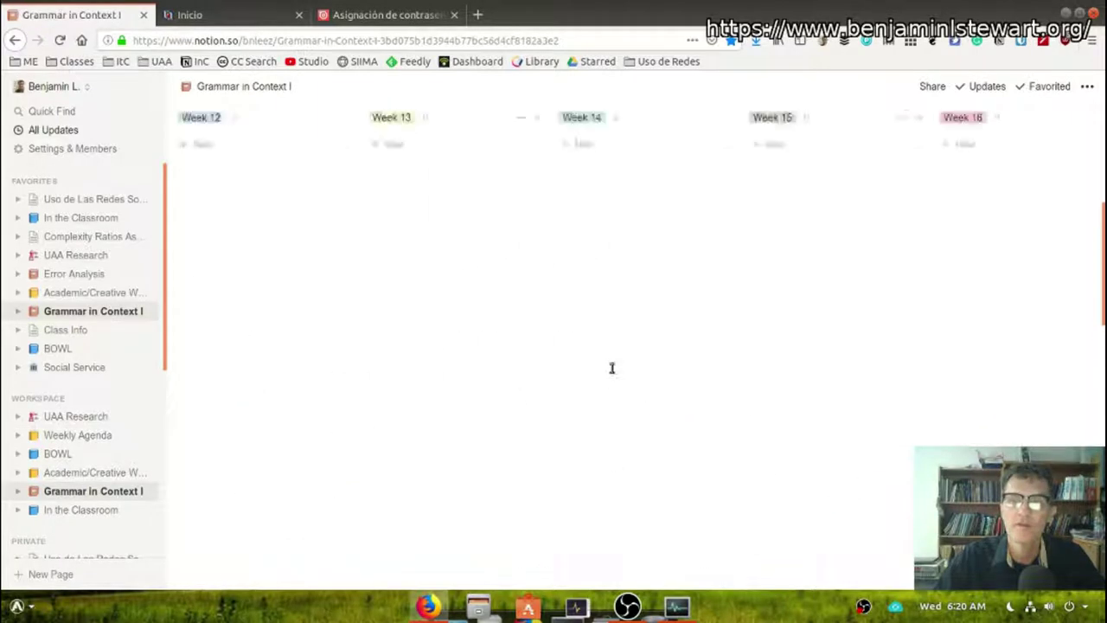
pyautogui.scroll(-2, 620, 371)
pyautogui.scroll(-4, 631, 378)
pyautogui.scroll(4, 536, 346)
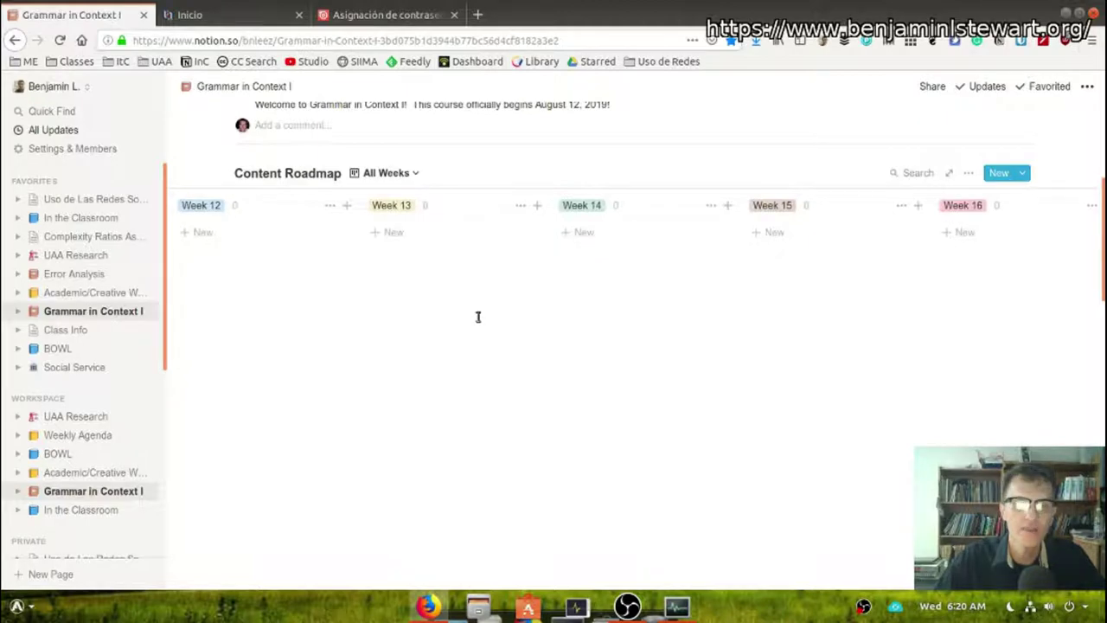
pyautogui.scroll(-5, 478, 316)
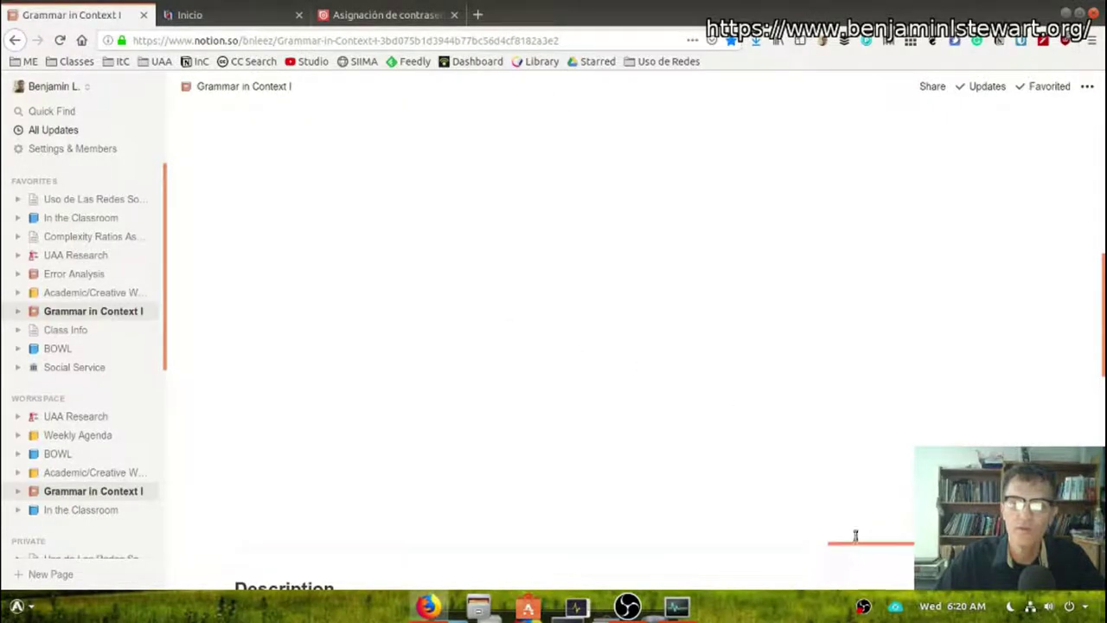
pyautogui.moveTo(864, 544); pyautogui.dragTo(683, 485)
pyautogui.scroll(2, 643, 399)
pyautogui.scroll(3, 647, 363)
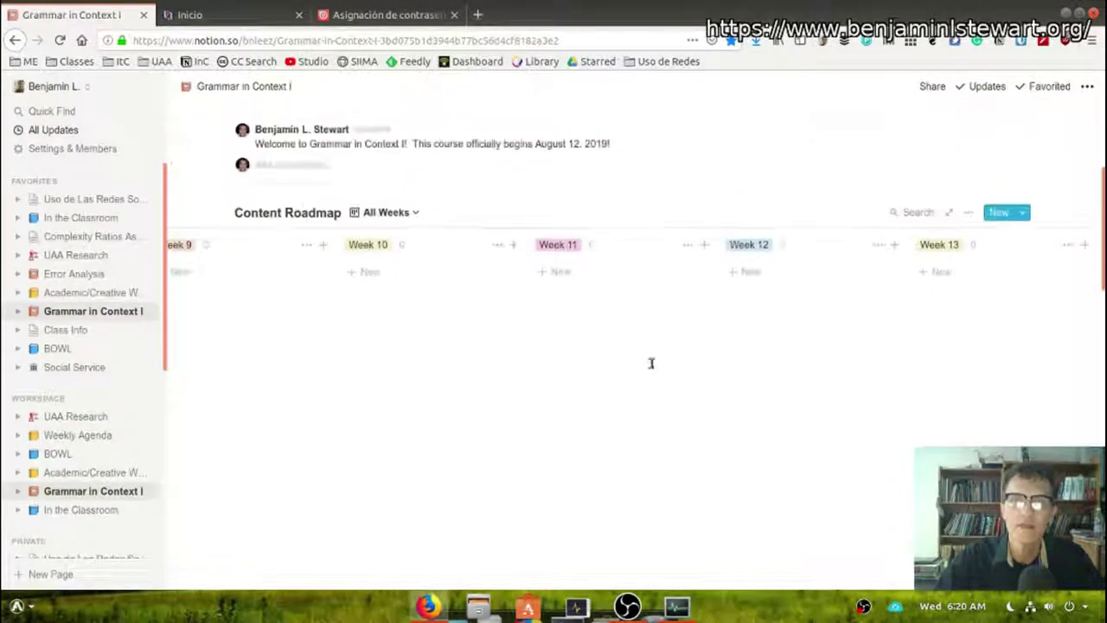
pyautogui.scroll(-5, 795, 494)
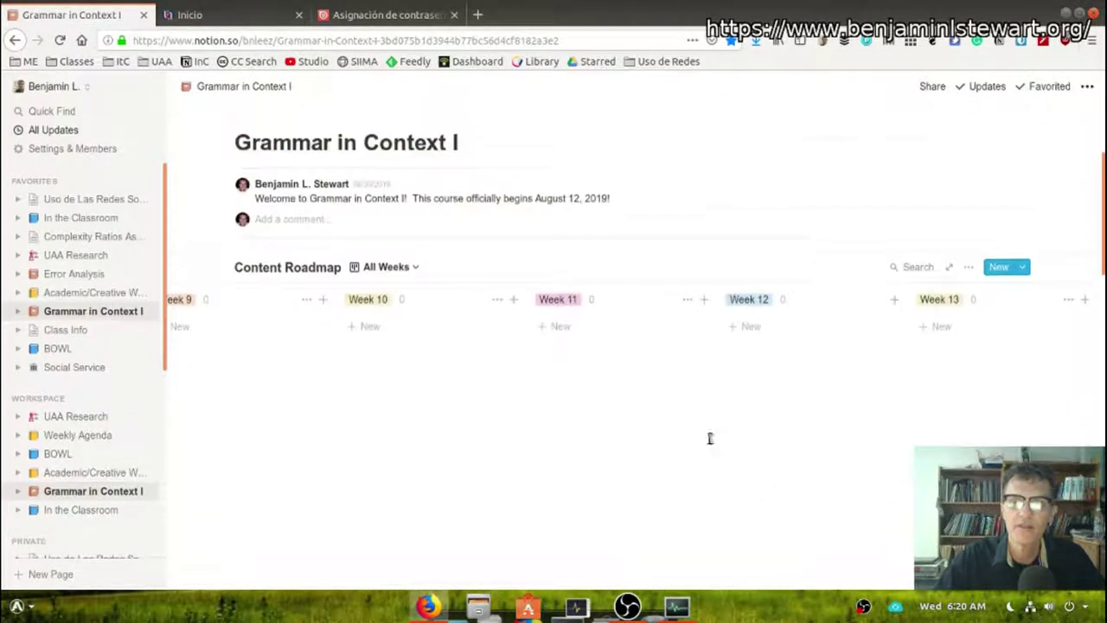
pyautogui.scroll(5, 789, 520)
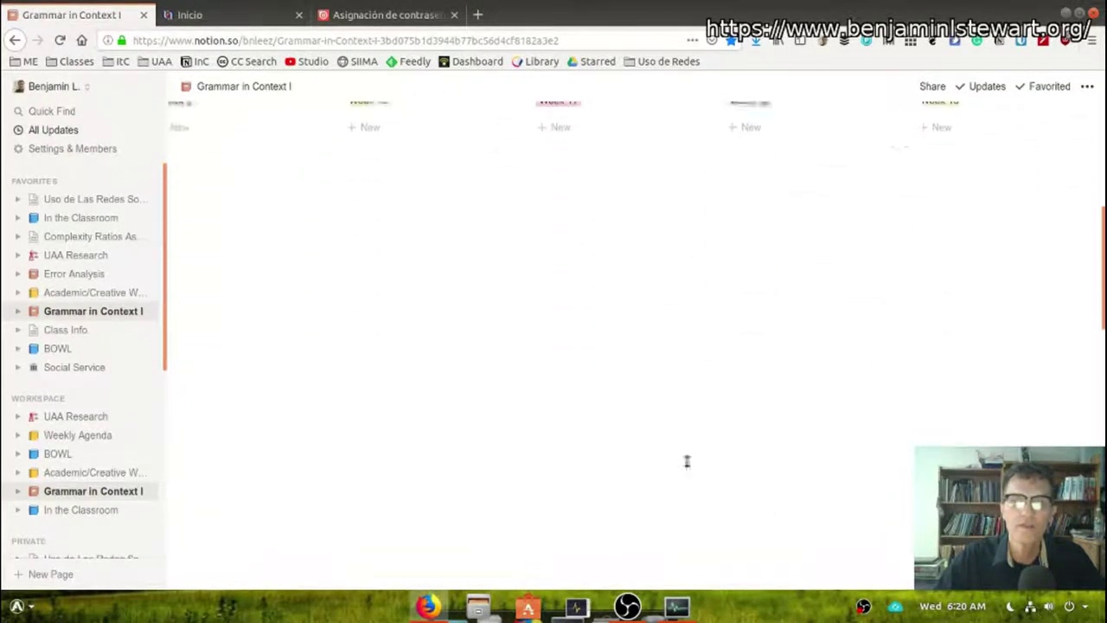
pyautogui.scroll(-2, 749, 529)
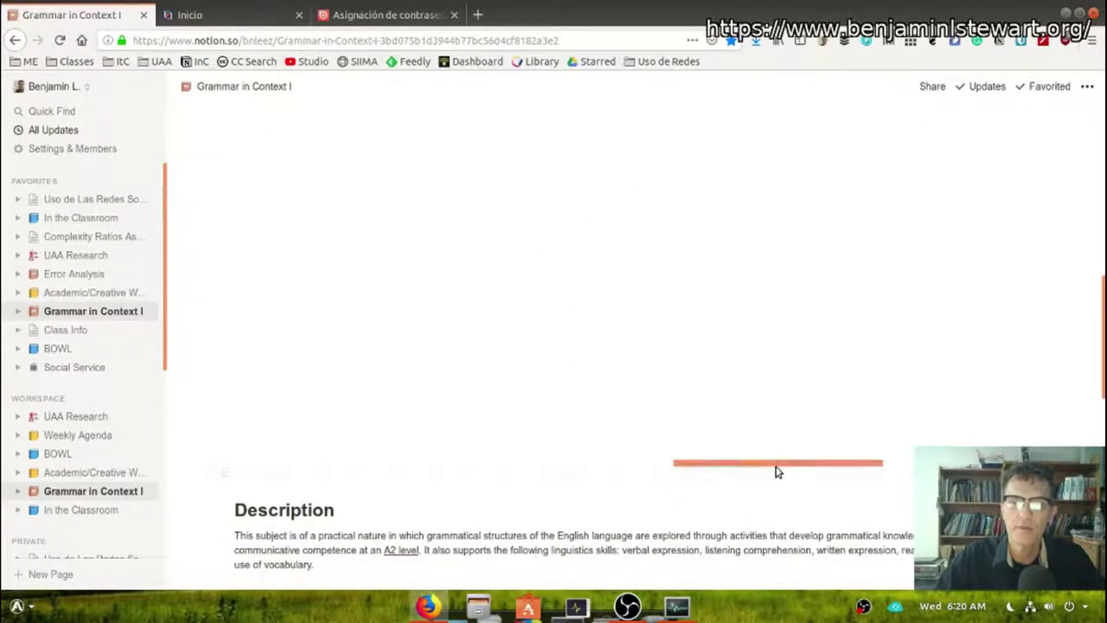
pyautogui.moveTo(774, 468); pyautogui.dragTo(222, 482)
pyautogui.scroll(5, 346, 383)
# - Switch the Content Roadmap to the Units board and scroll through its Unit I and No Unit cards
pyautogui.click(379, 371)
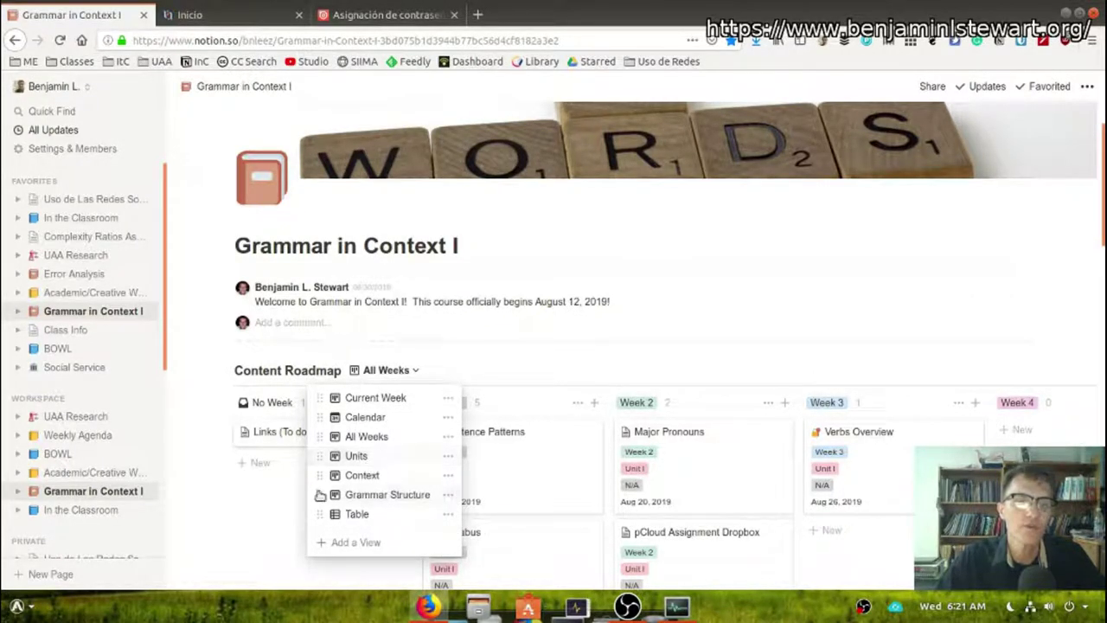
pyautogui.click(354, 454)
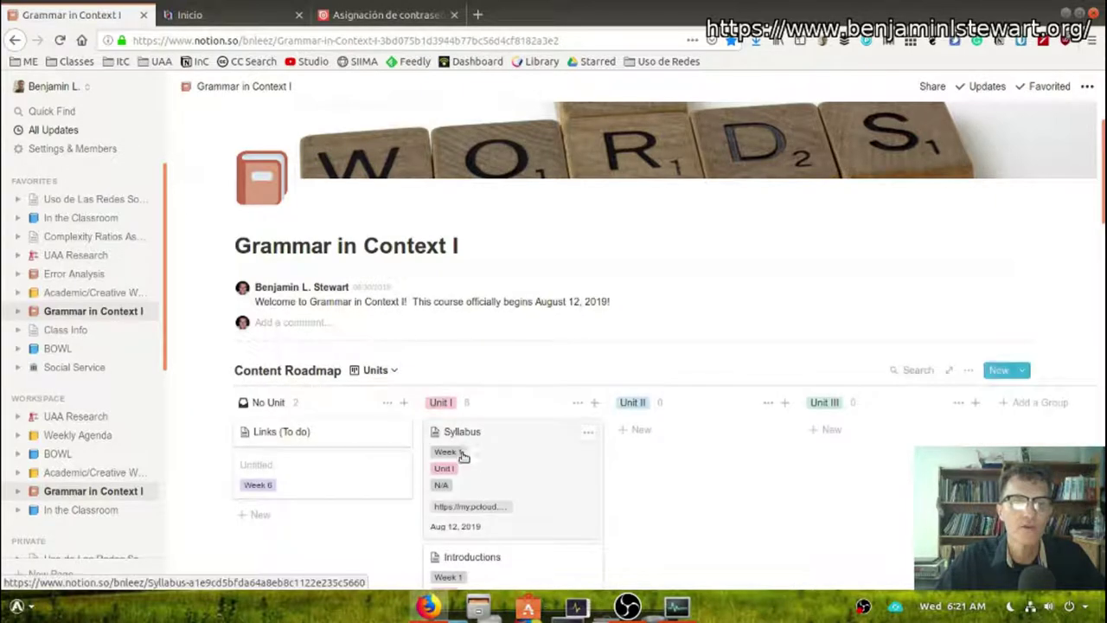
pyautogui.scroll(-3, 790, 464)
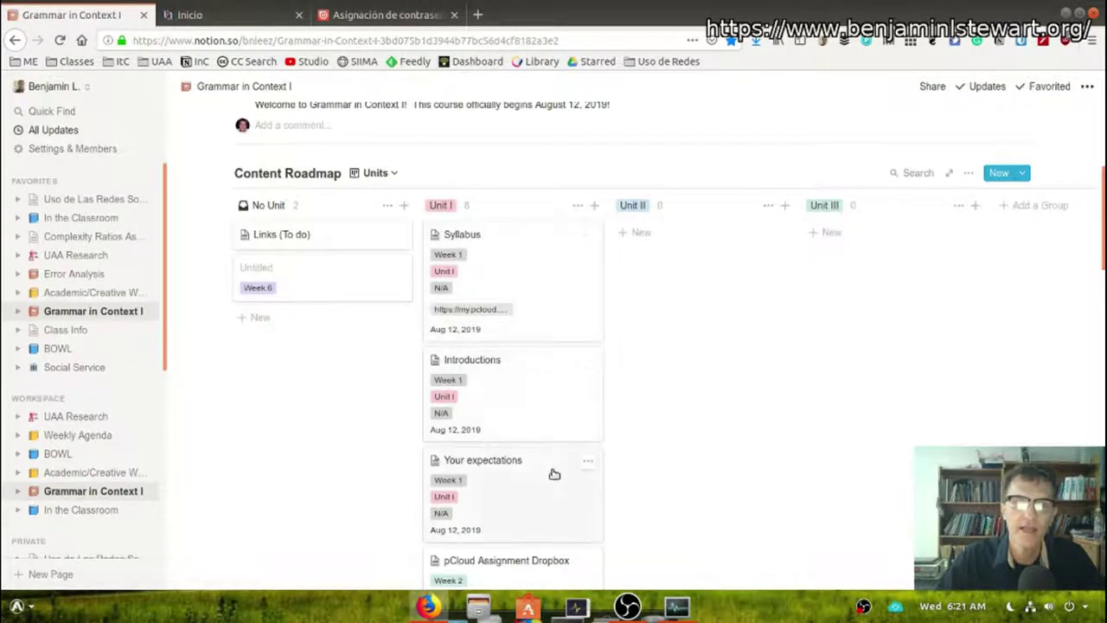
pyautogui.scroll(-3, 554, 472)
pyautogui.scroll(5, 565, 447)
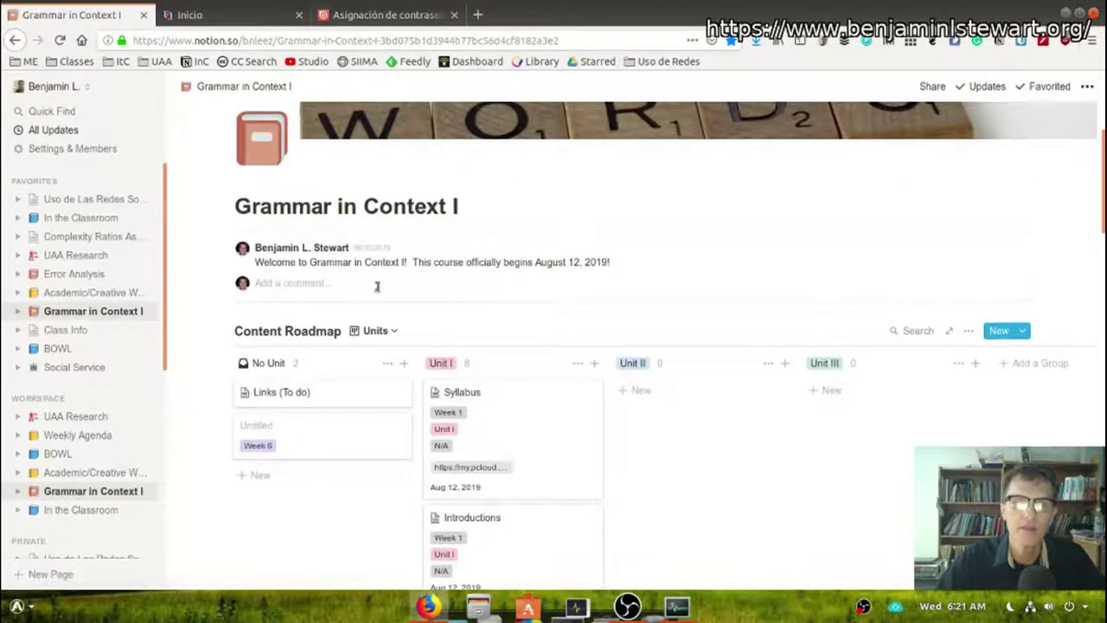
pyautogui.click(371, 330)
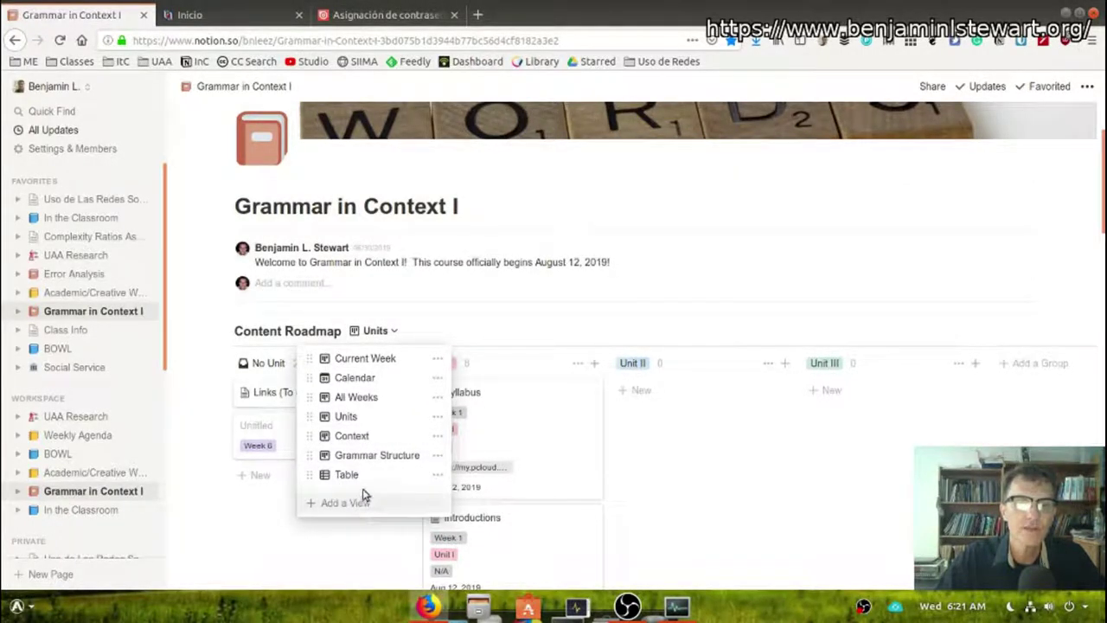
# - Group the roadmap by Context: No Context, Music, Lectures, Comedy and Drama
pyautogui.click(347, 437)
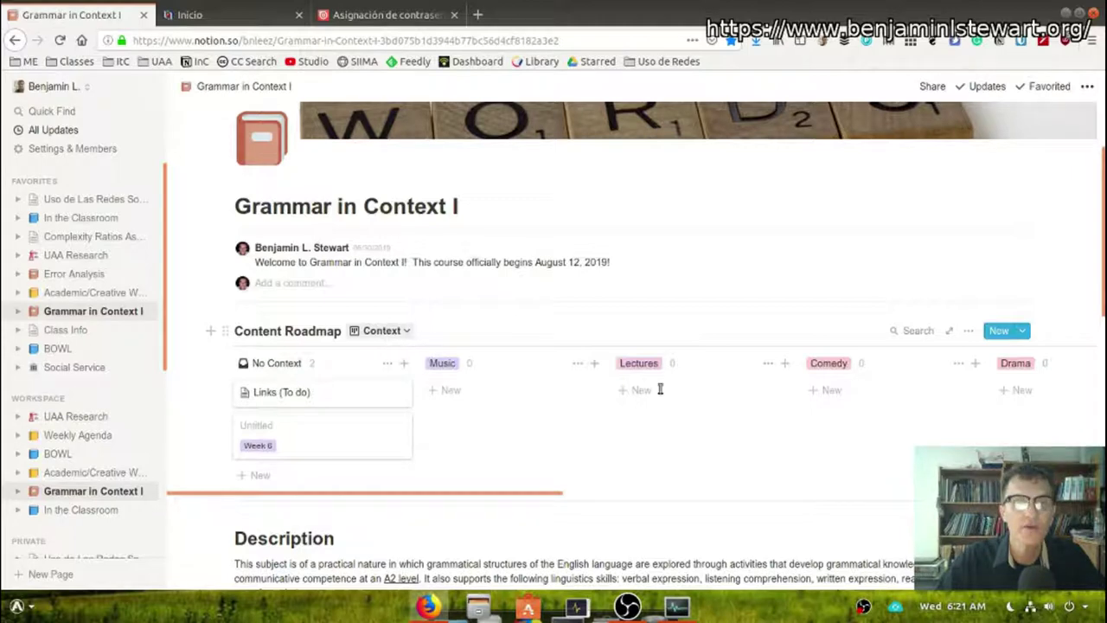
pyautogui.click(388, 330)
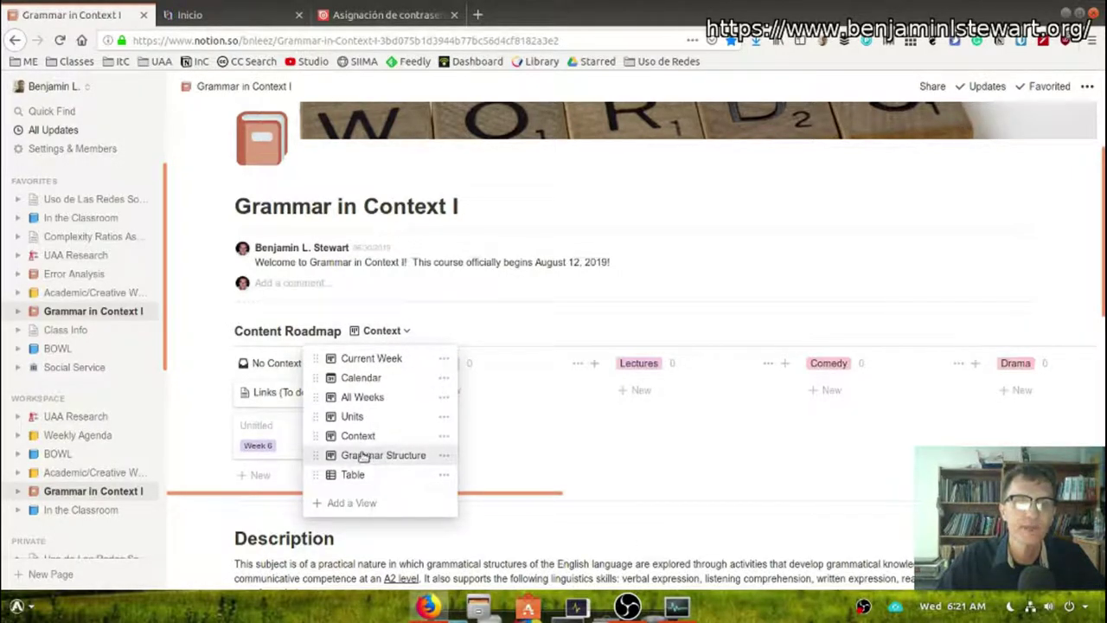
# - Group the Content Roadmap by Grammar Structure and browse the board
pyautogui.click(363, 455)
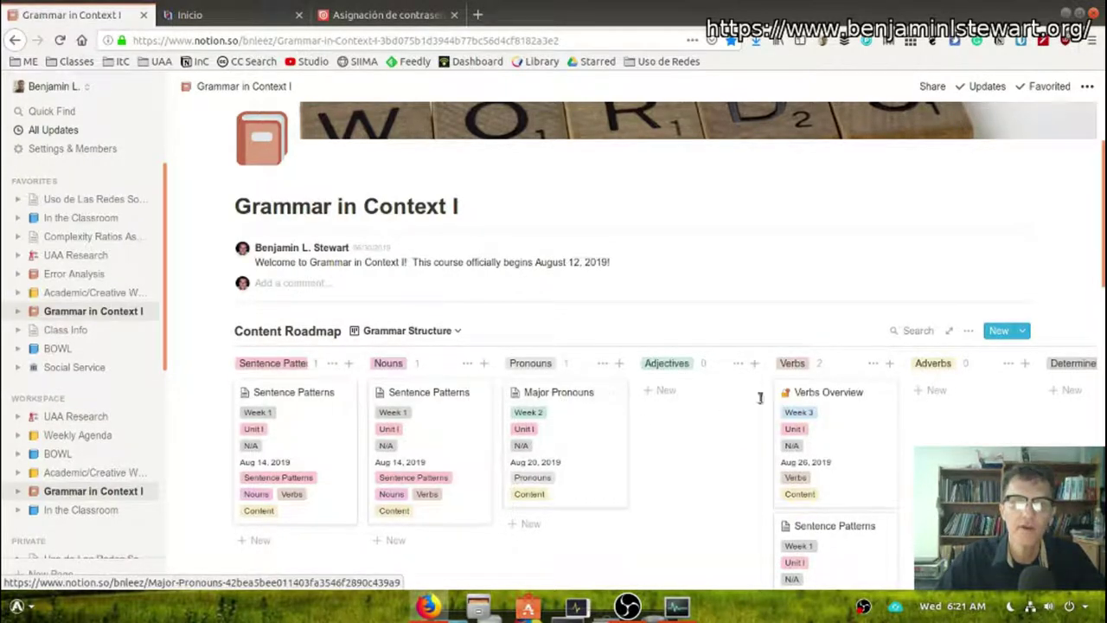
pyautogui.scroll(-2, 766, 394)
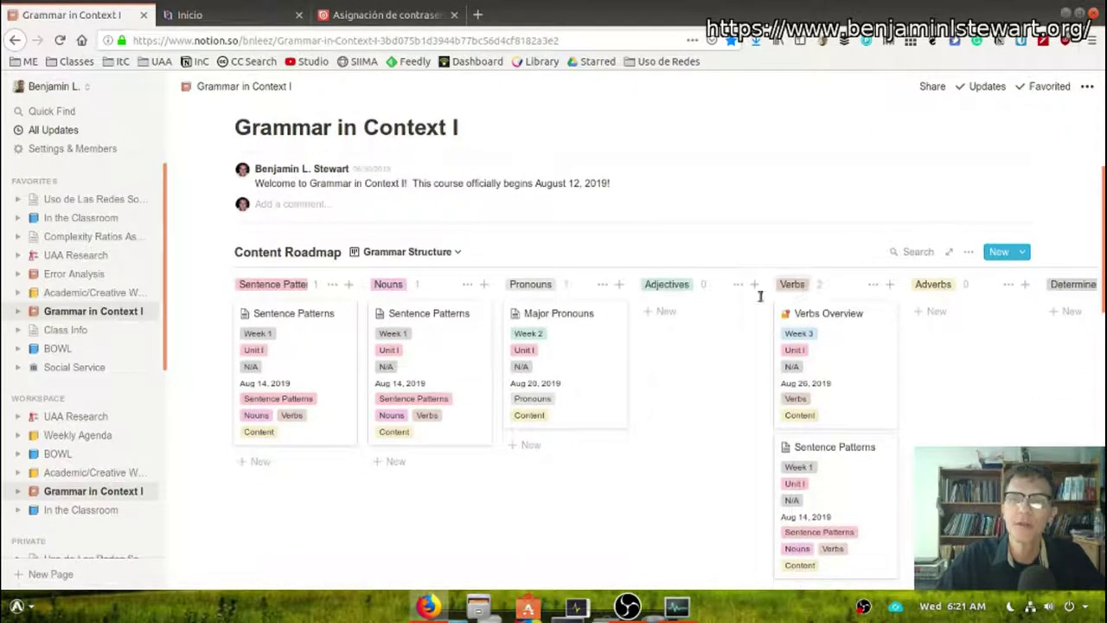
pyautogui.scroll(-2, 794, 311)
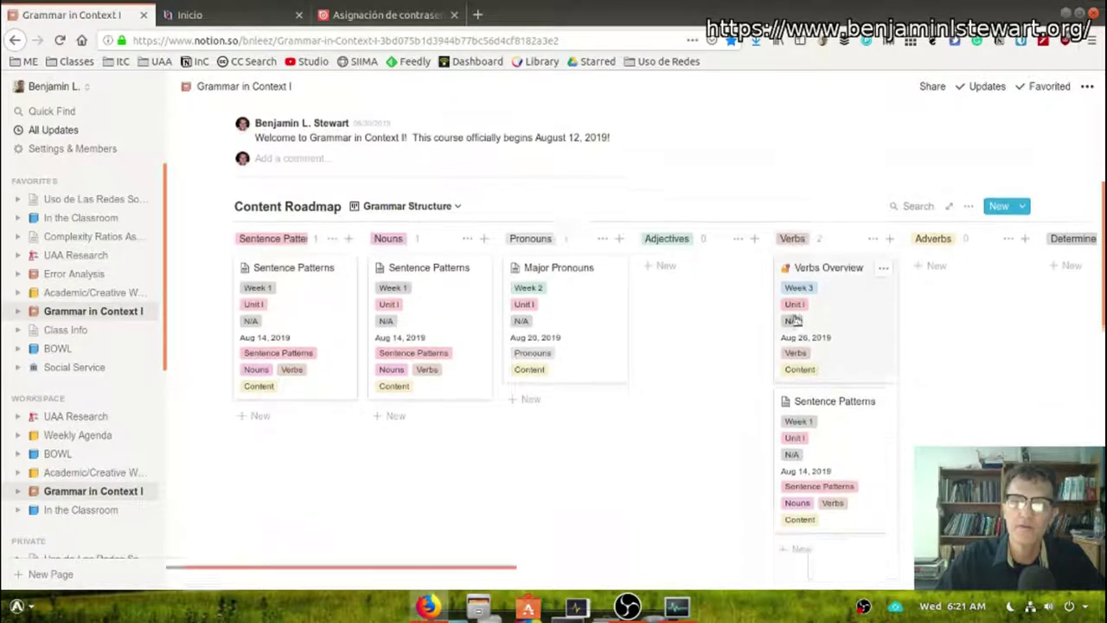
pyautogui.scroll(-2, 793, 320)
pyautogui.scroll(5, 568, 259)
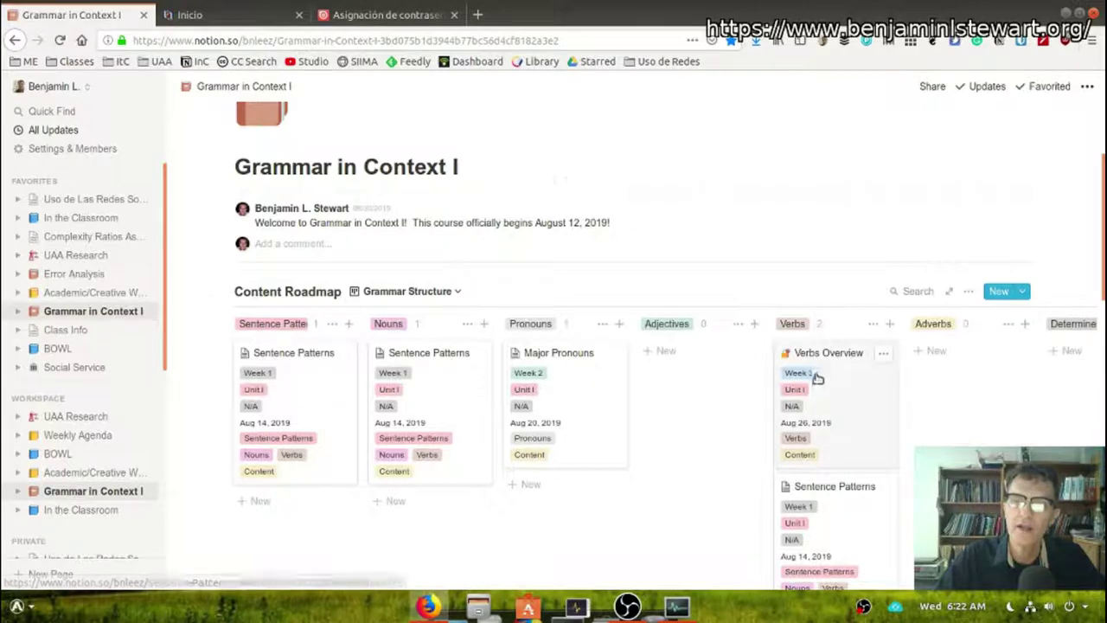
# - Show the roadmap as a Table with Week, Unit, Type, Context and Files columns
pyautogui.scroll(-4, 821, 432)
pyautogui.scroll(3, 830, 450)
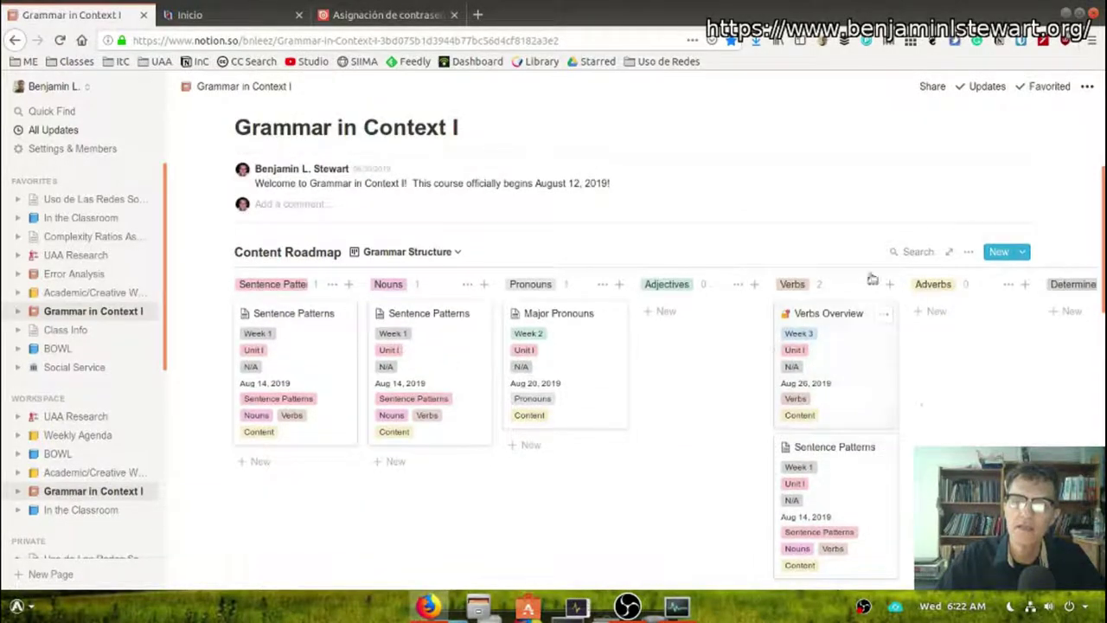
pyautogui.click(420, 252)
pyautogui.click(378, 396)
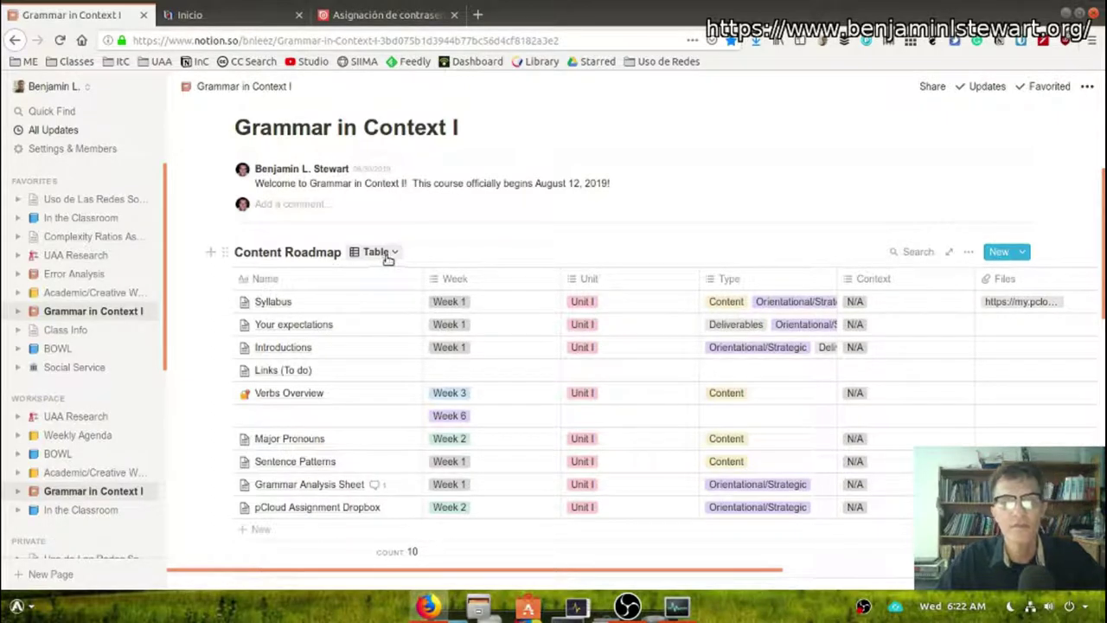
# - Return the roadmap to the Current Week board with Week 1 cards and Verbs Overview under Week 3
pyautogui.click(389, 257)
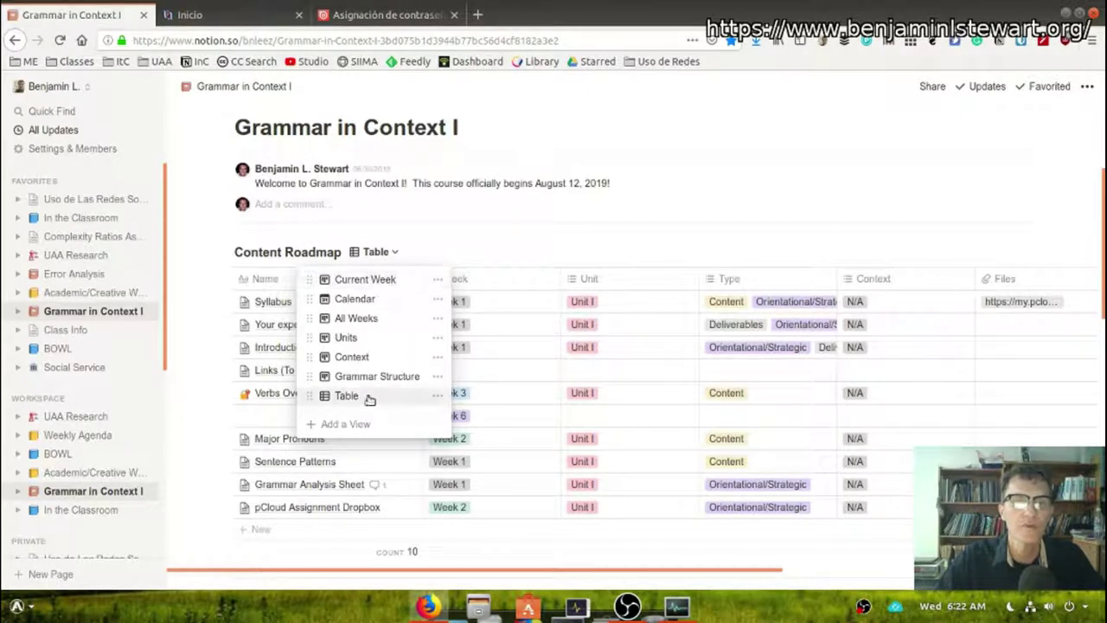
pyautogui.click(363, 279)
pyautogui.click(395, 251)
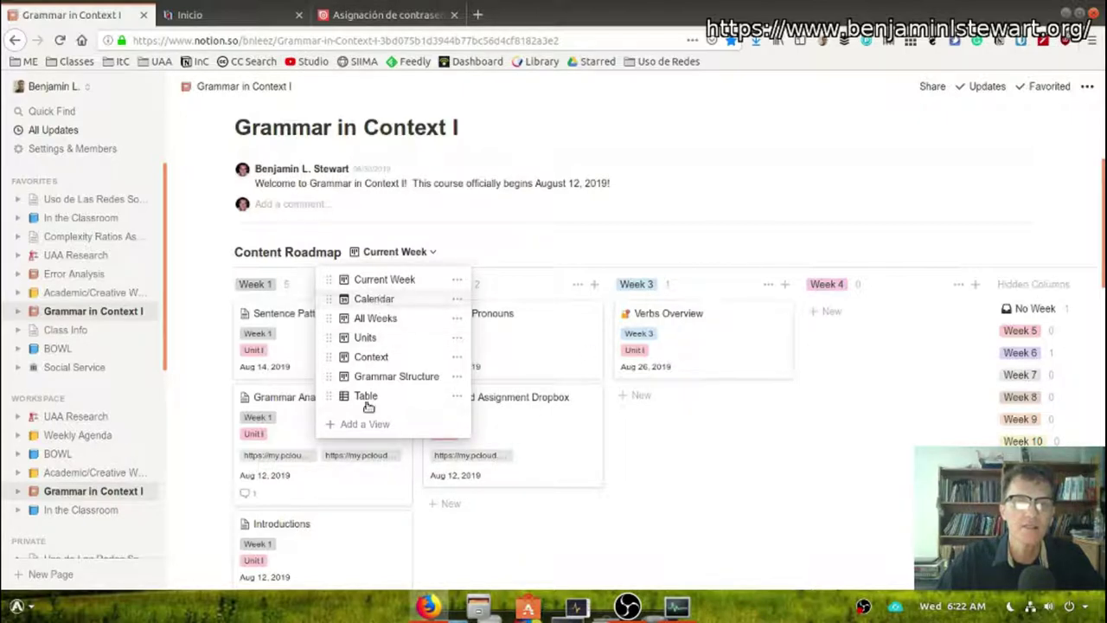
pyautogui.click(683, 197)
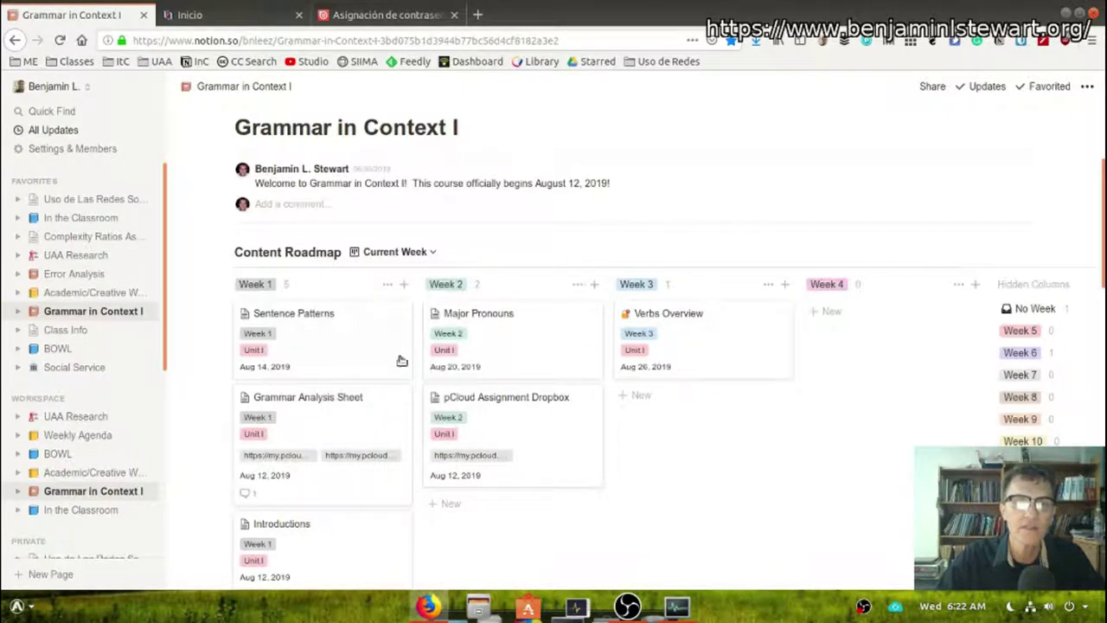
pyautogui.click(394, 251)
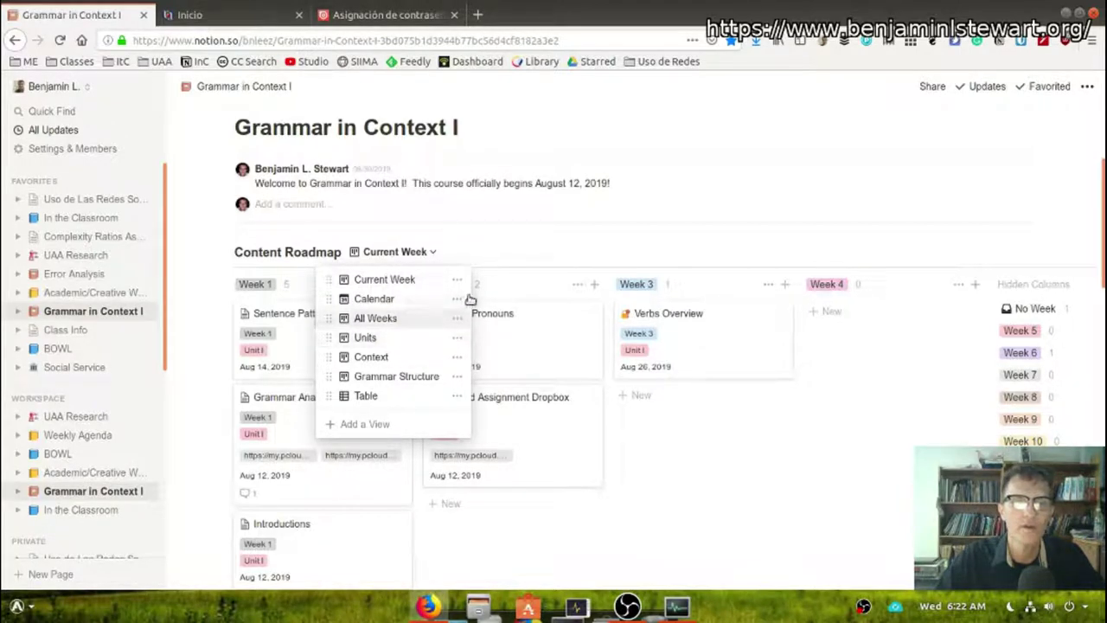
pyautogui.click(695, 200)
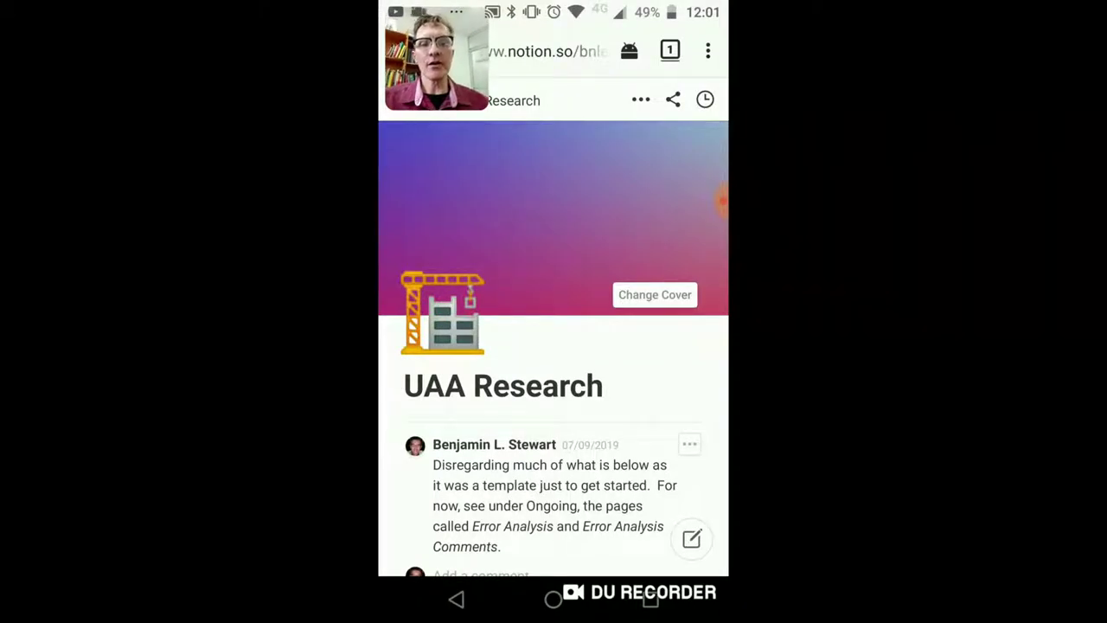
# - Enter the address mnotion.so in Firefox, which returns Server not found
pyautogui.click(545, 51)
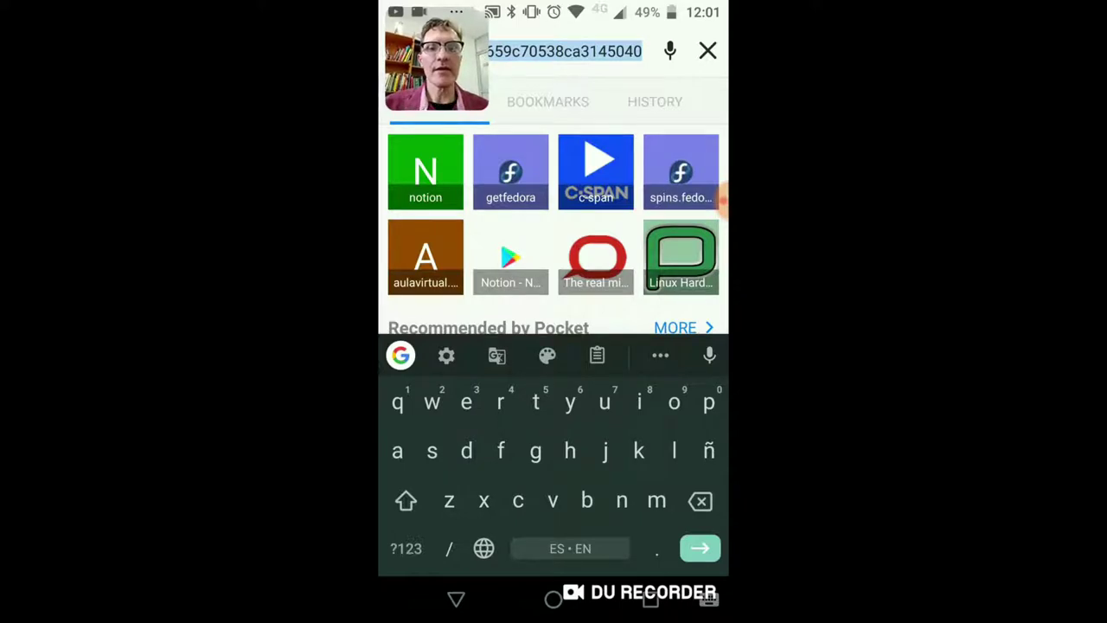
pyautogui.write('mn')
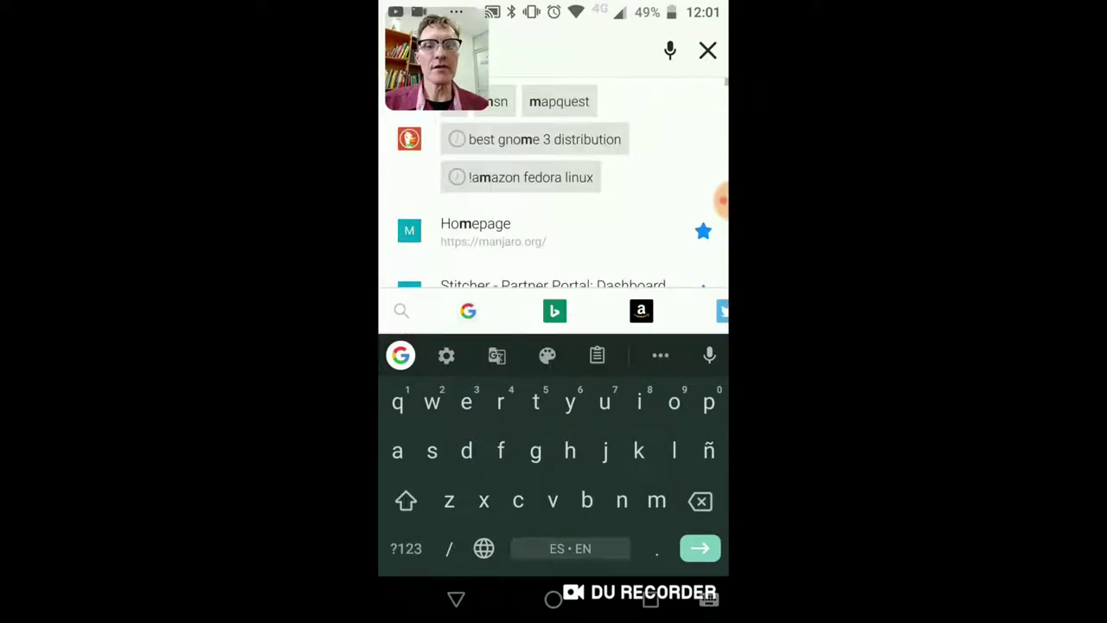
pyautogui.write('otion')
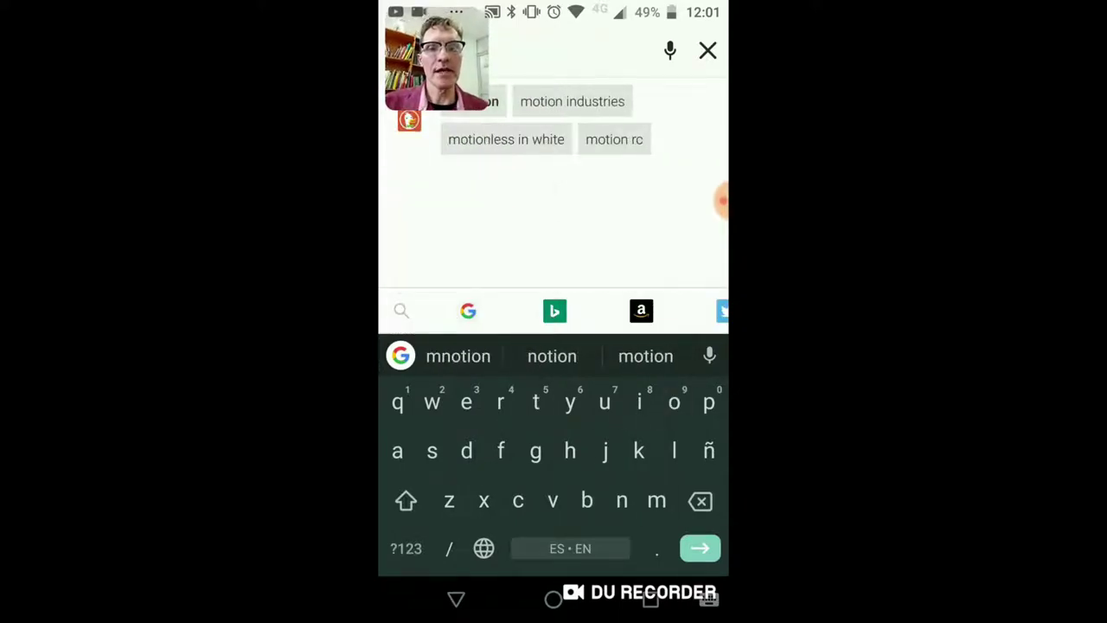
pyautogui.click(645, 356)
pyautogui.write('so')
pyautogui.click(699, 548)
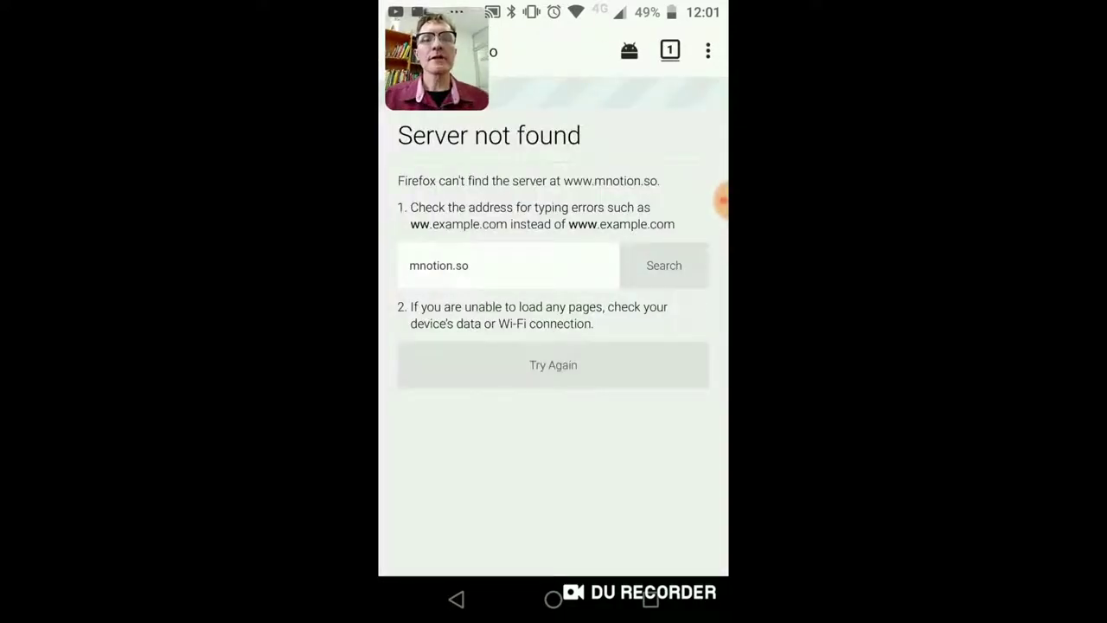
# - Re-enter notion.so as the address to load the UAA Research page
pyautogui.click(553, 51)
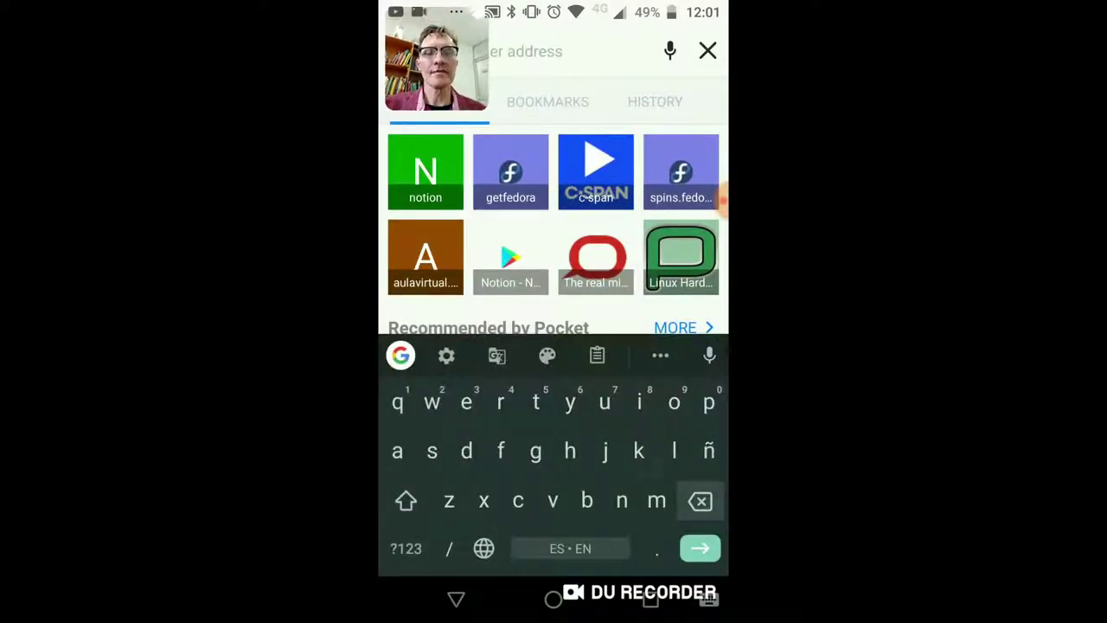
pyautogui.write('notio')
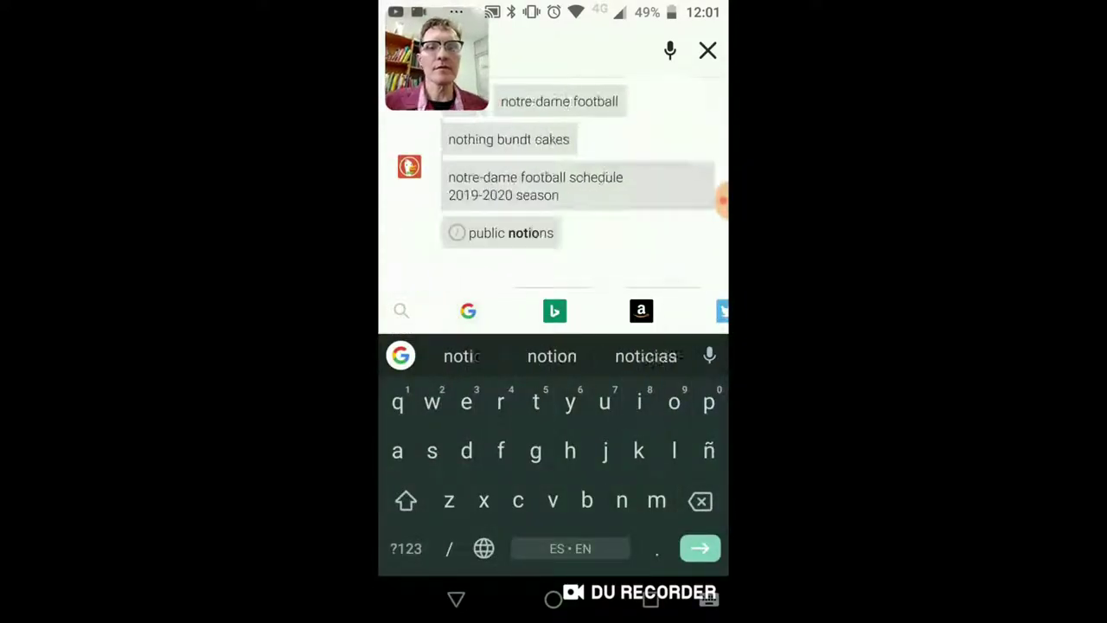
pyautogui.write('n.s')
pyautogui.click(708, 50)
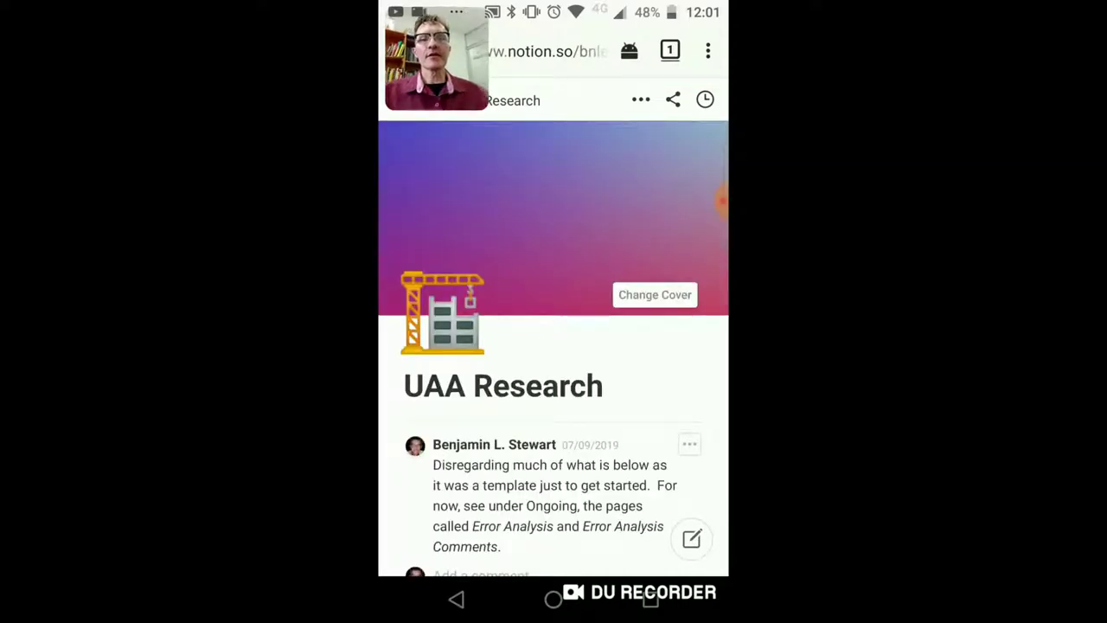
# - Open the sidebar showing Favorites such as UAA Research, Error Analysis and In the Classroom
pyautogui.scroll(-3, 554, 389)
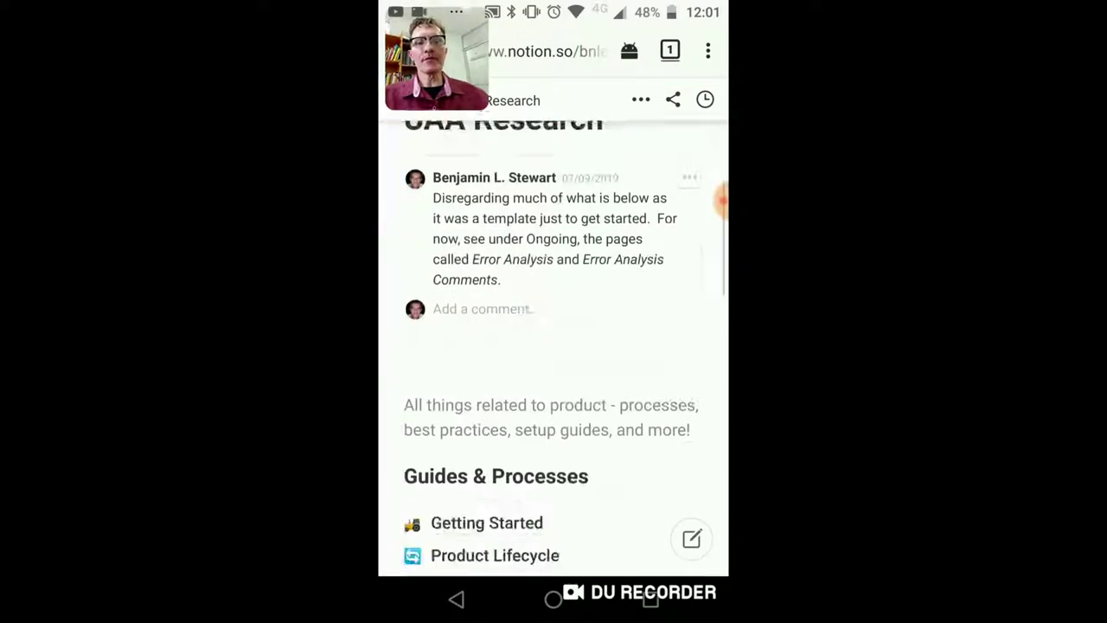
pyautogui.scroll(3, 553, 389)
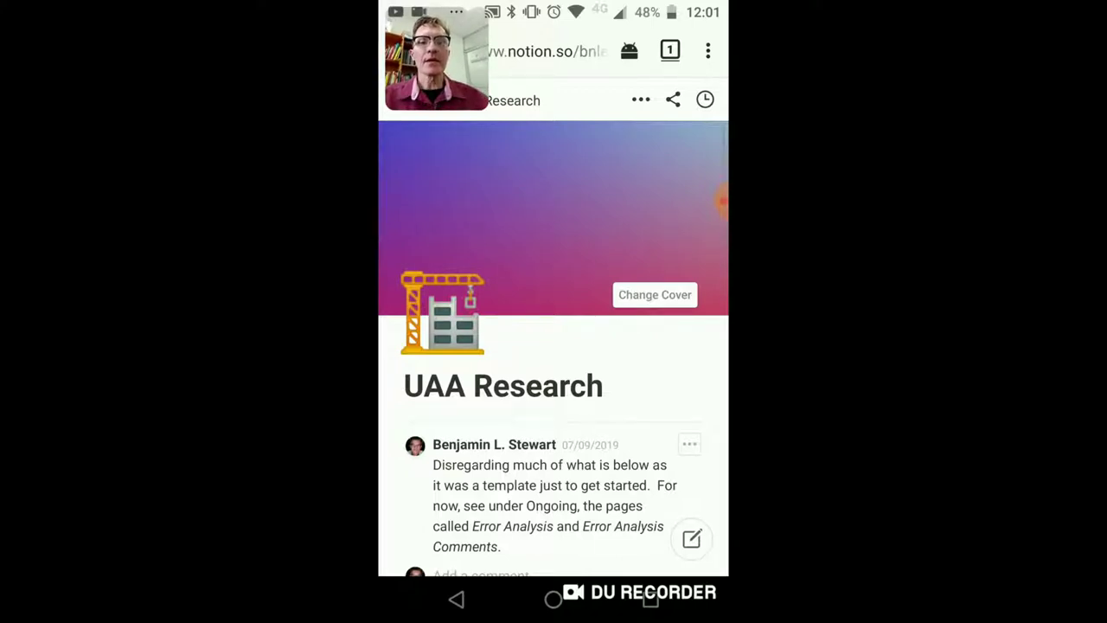
pyautogui.scroll(-3, 554, 346)
pyautogui.scroll(3, 554, 346)
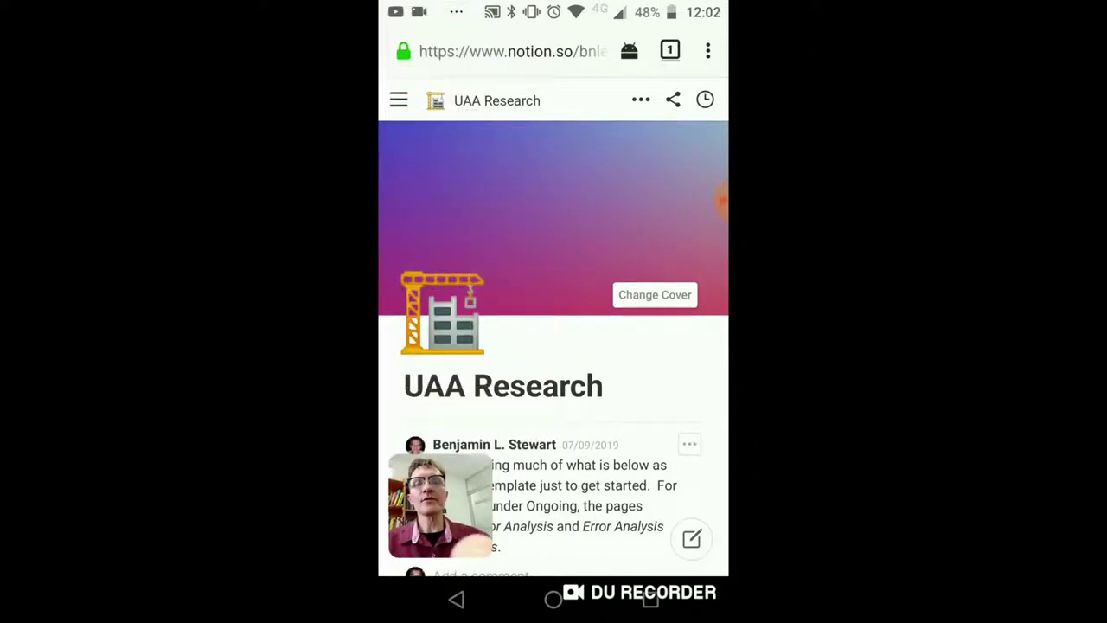
pyautogui.click(398, 100)
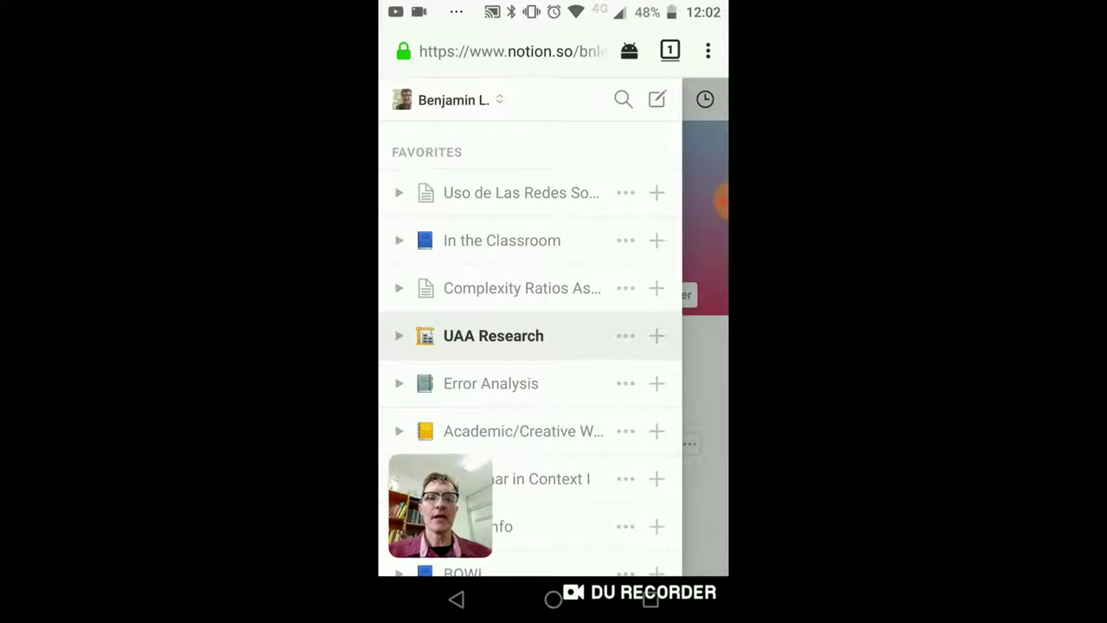
# - Open Grammar in Context I from the sidebar Favorites
pyautogui.scroll(-4, 530, 346)
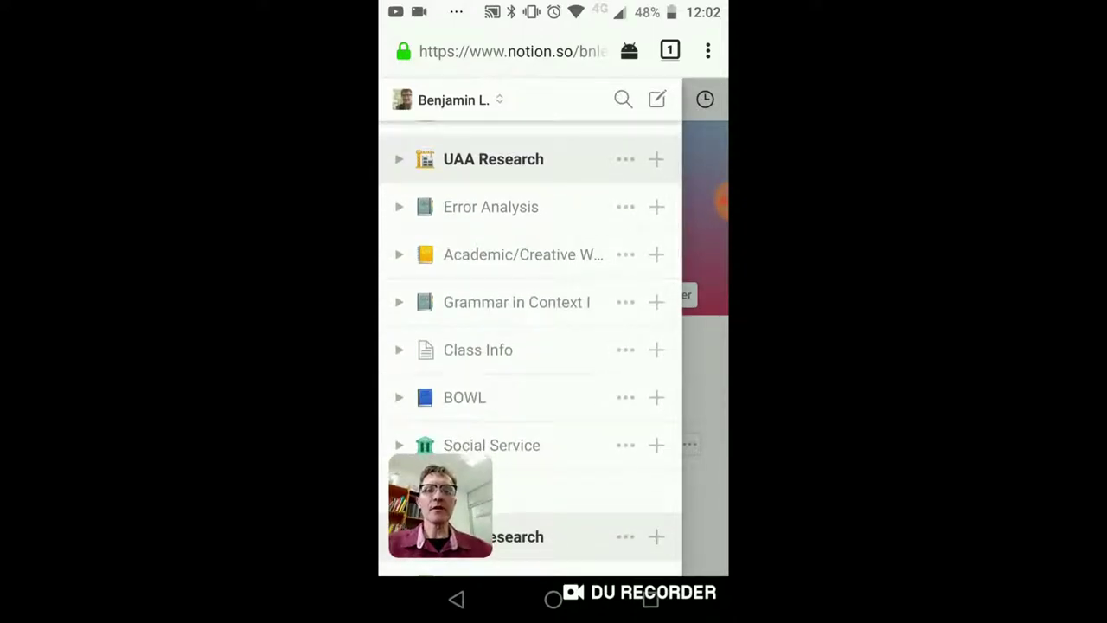
pyautogui.click(516, 302)
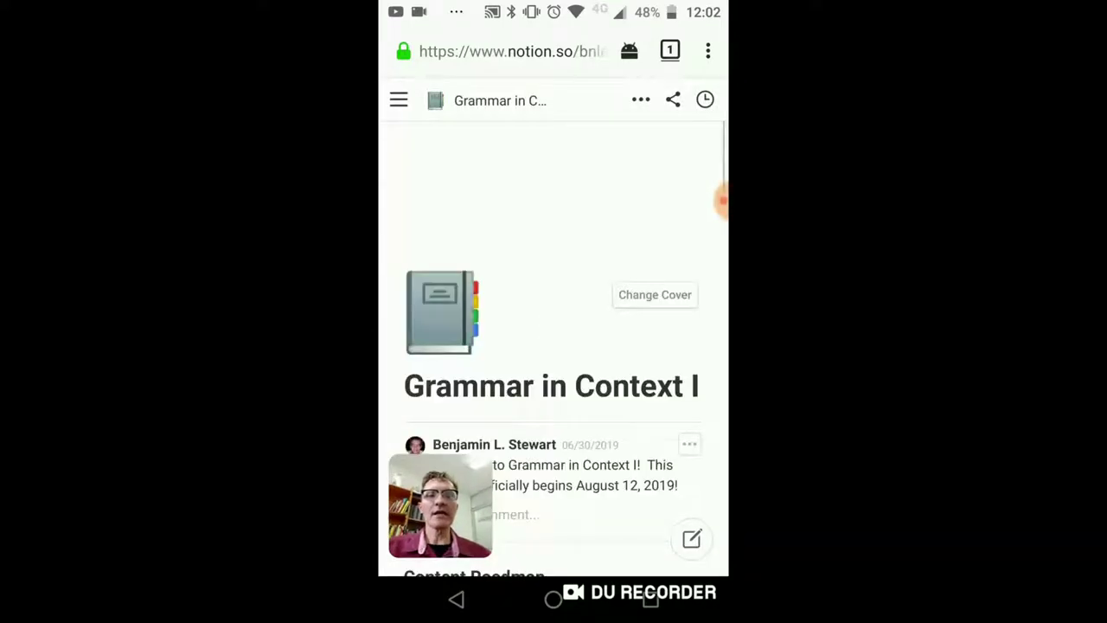
pyautogui.scroll(-5, 553, 346)
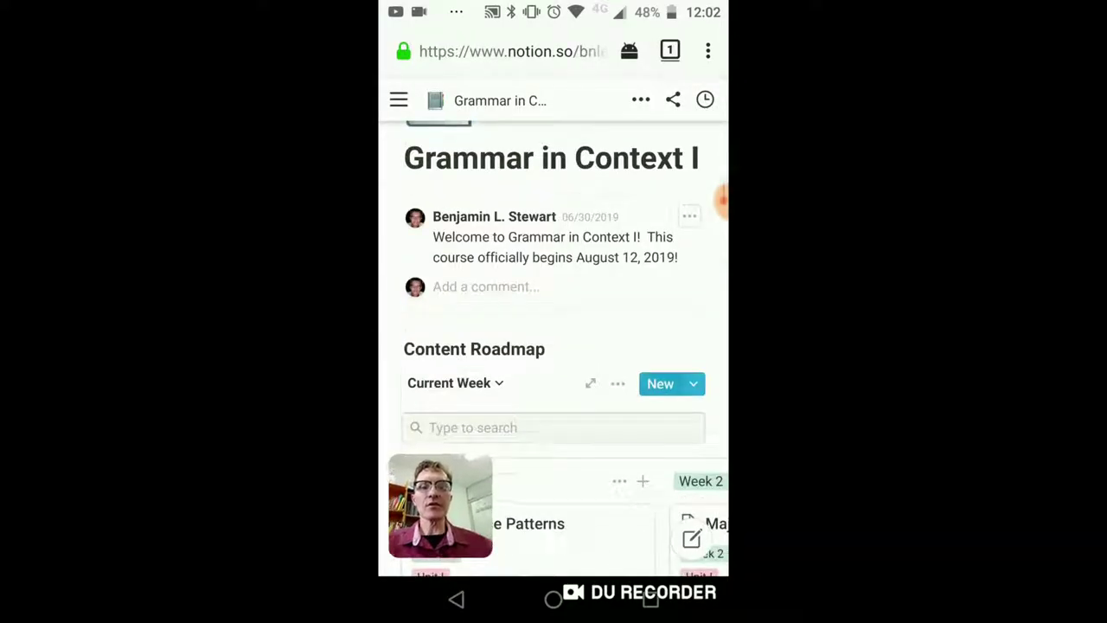
pyautogui.scroll(-4, 553, 346)
pyautogui.scroll(3, 553, 346)
pyautogui.scroll(-2, 553, 345)
pyautogui.scroll(2, 554, 346)
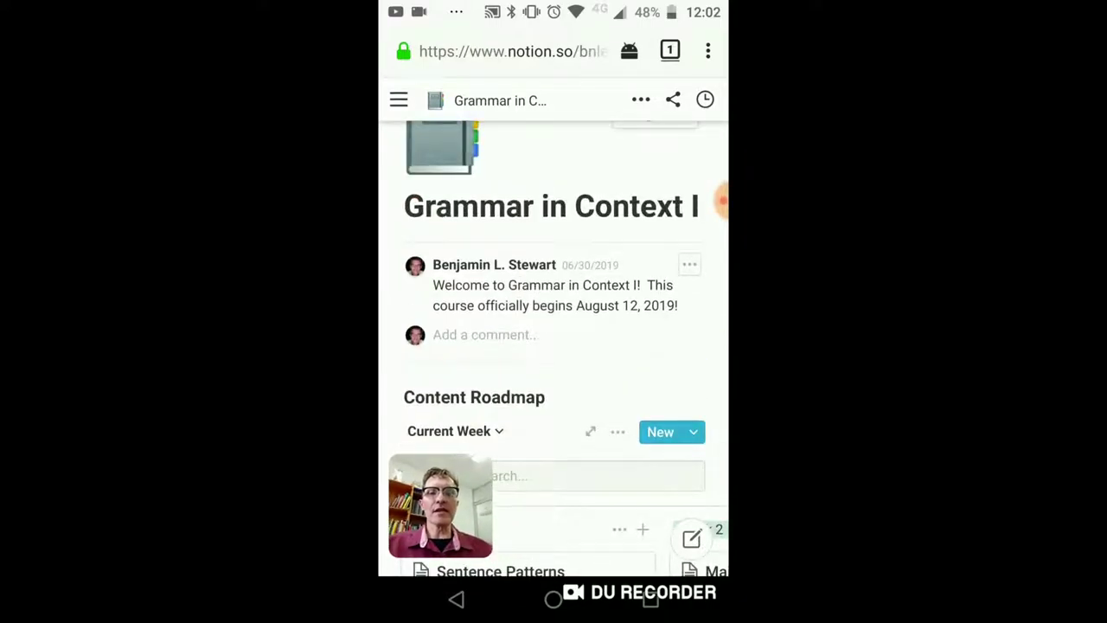
# - Scroll through the course page sections and back to the Current Week roadmap board
pyautogui.scroll(-4, 554, 346)
pyautogui.scroll(4, 554, 346)
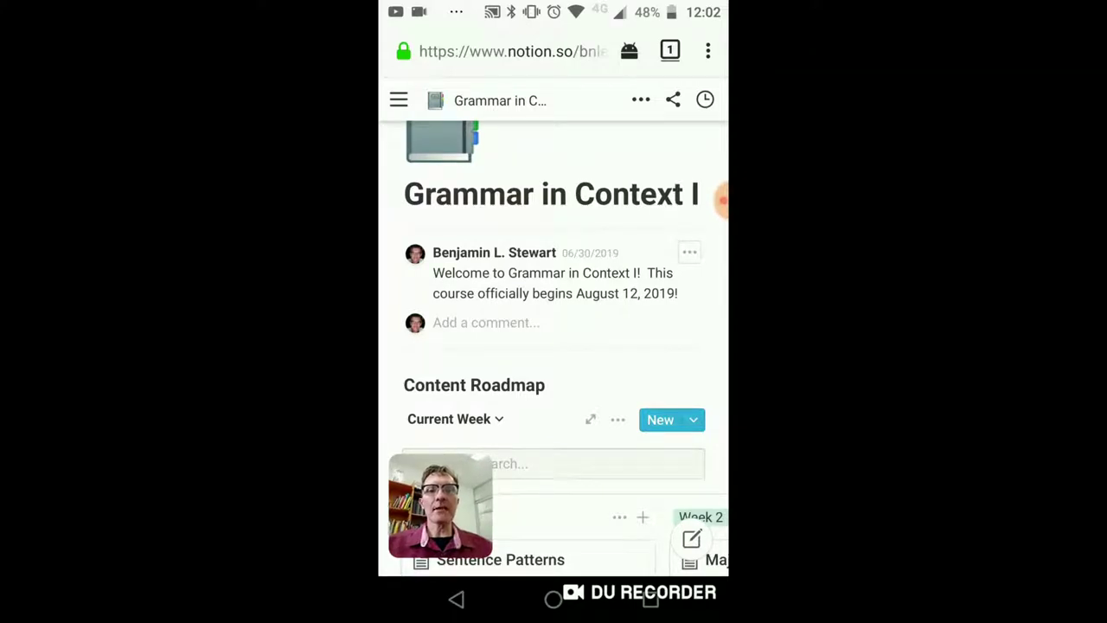
pyautogui.scroll(-2, 554, 346)
pyautogui.scroll(1, 554, 346)
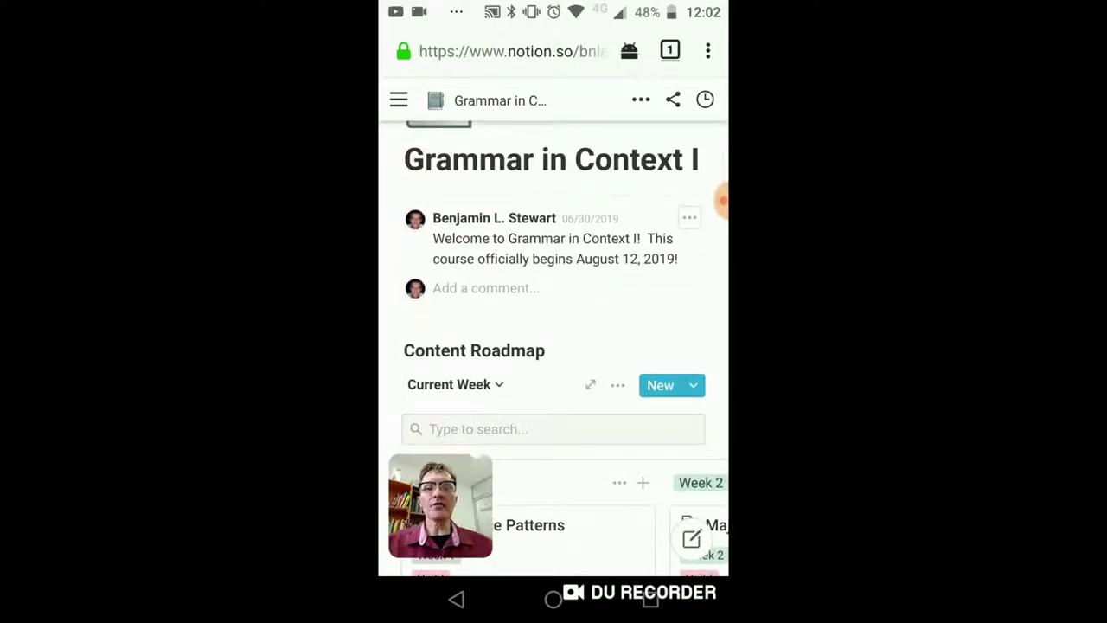
pyautogui.scroll(-2, 554, 346)
pyautogui.scroll(2, 553, 346)
pyautogui.scroll(-1, 553, 346)
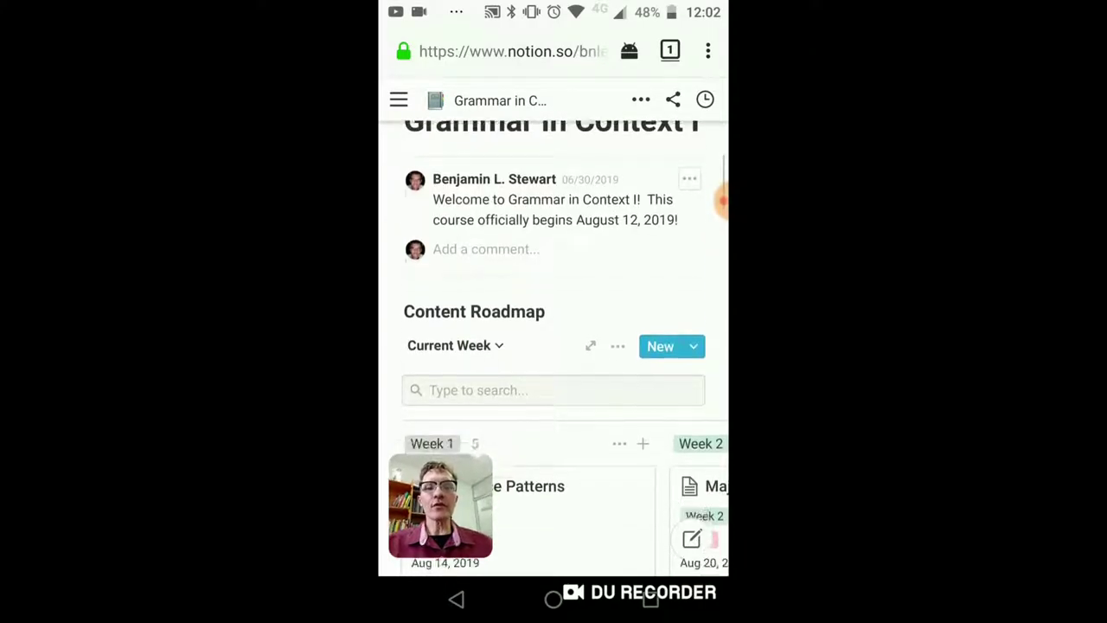
pyautogui.scroll(-2, 553, 346)
pyautogui.scroll(-4, 554, 346)
pyautogui.scroll(-8, 553, 346)
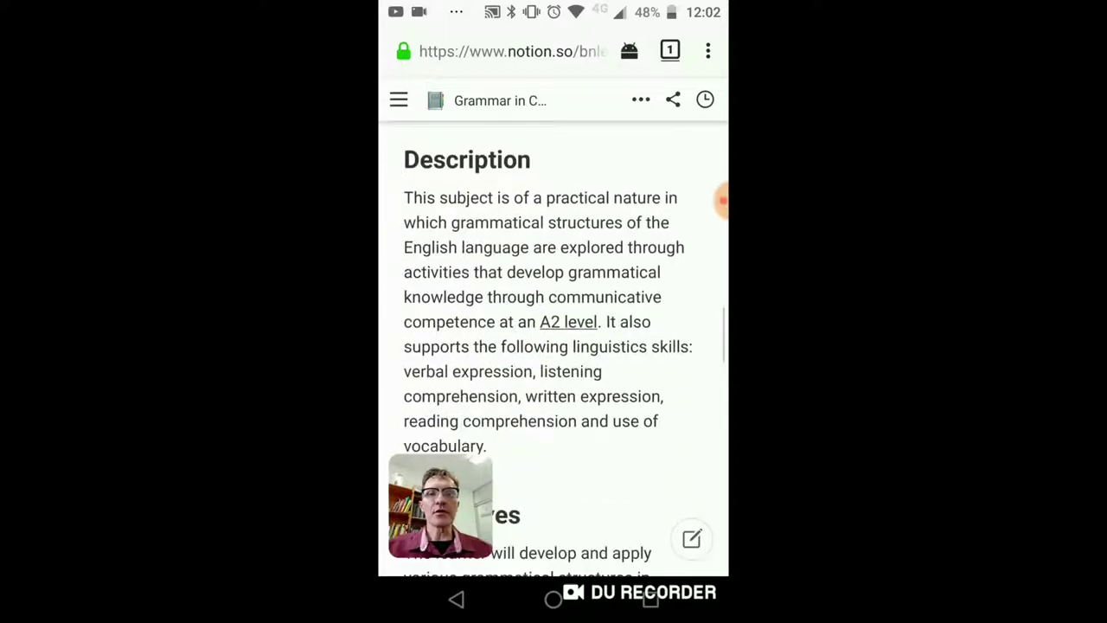
pyautogui.scroll(-3, 554, 346)
pyautogui.scroll(-5, 554, 346)
pyautogui.scroll(-5, 554, 346)
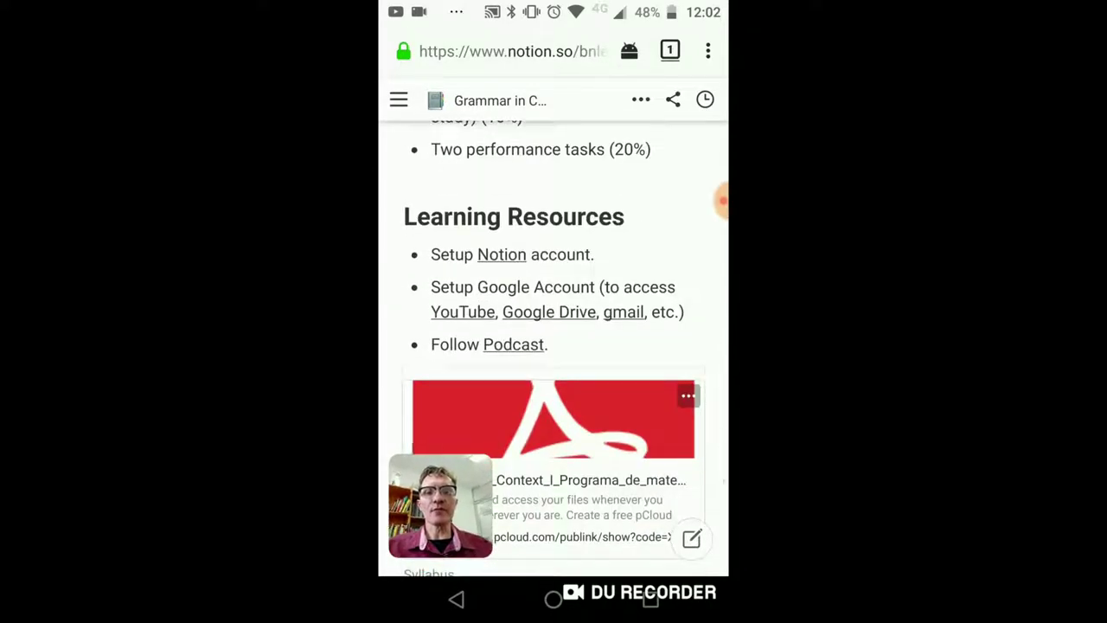
pyautogui.scroll(-3, 553, 346)
pyautogui.scroll(-2, 553, 346)
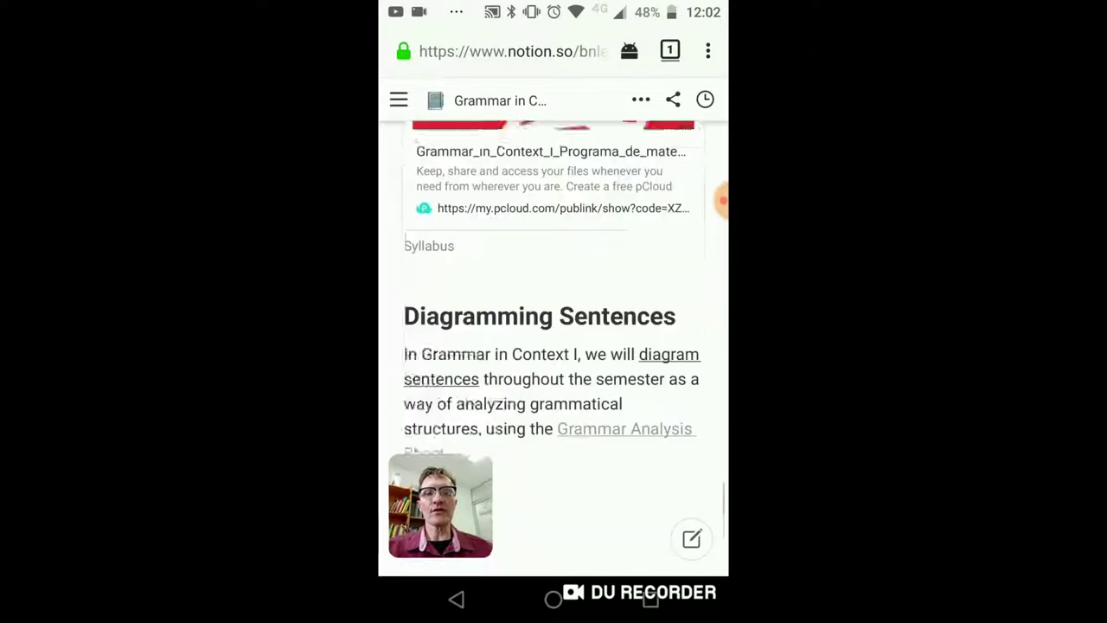
pyautogui.scroll(8, 553, 346)
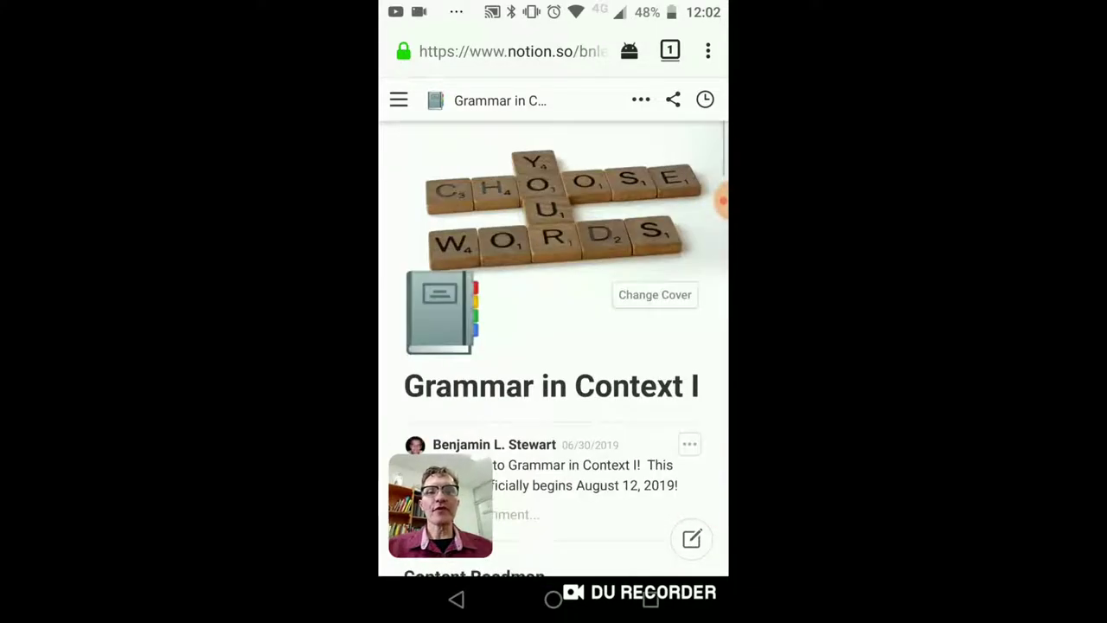
pyautogui.scroll(-5, 554, 346)
pyautogui.scroll(-3, 553, 345)
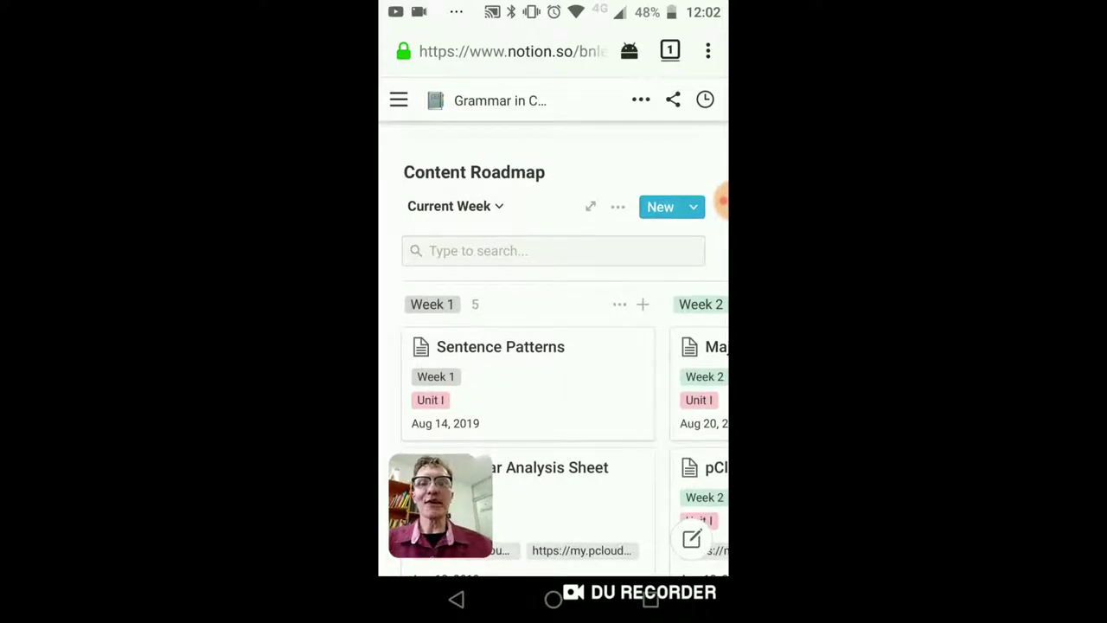
# - Preview the roadmap as a Calendar, then switch it to the All Weeks board
pyautogui.click(449, 206)
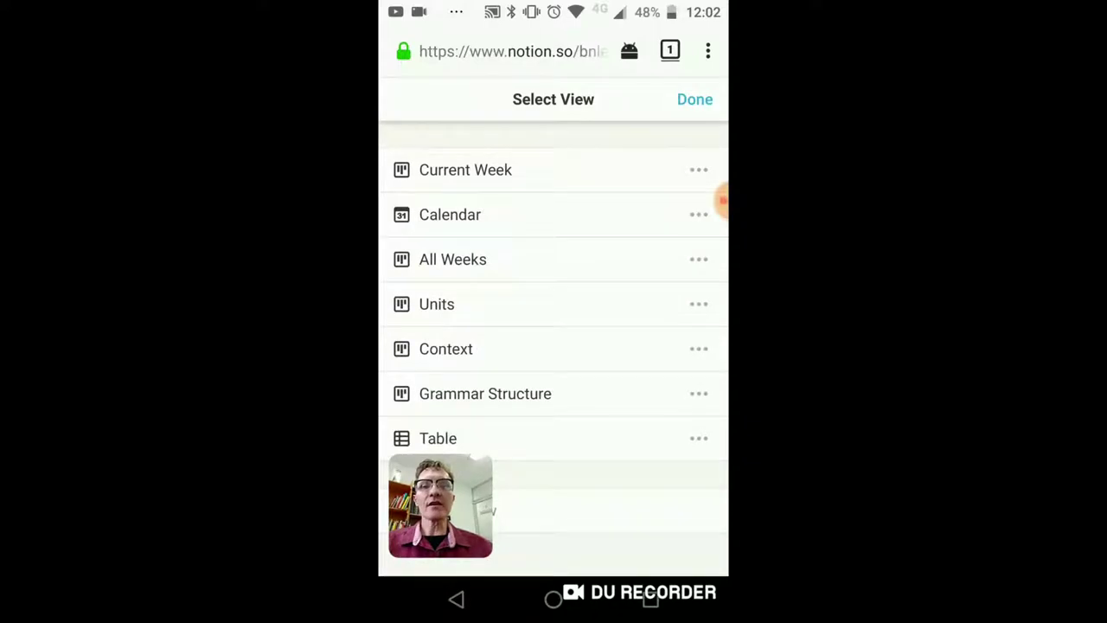
pyautogui.click(450, 214)
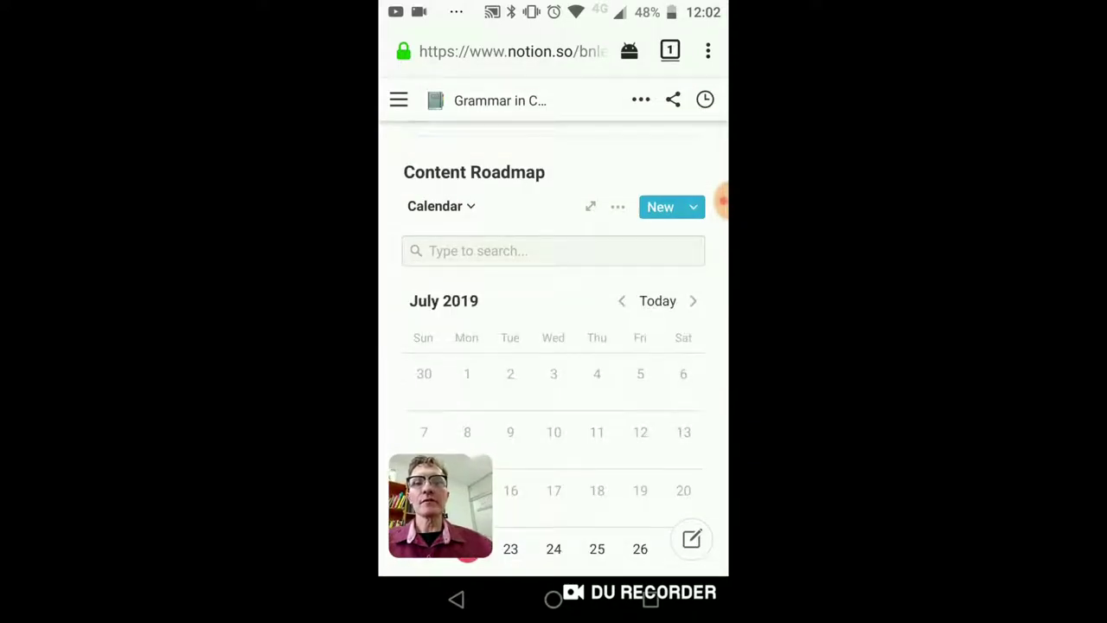
pyautogui.click(439, 205)
pyautogui.click(452, 259)
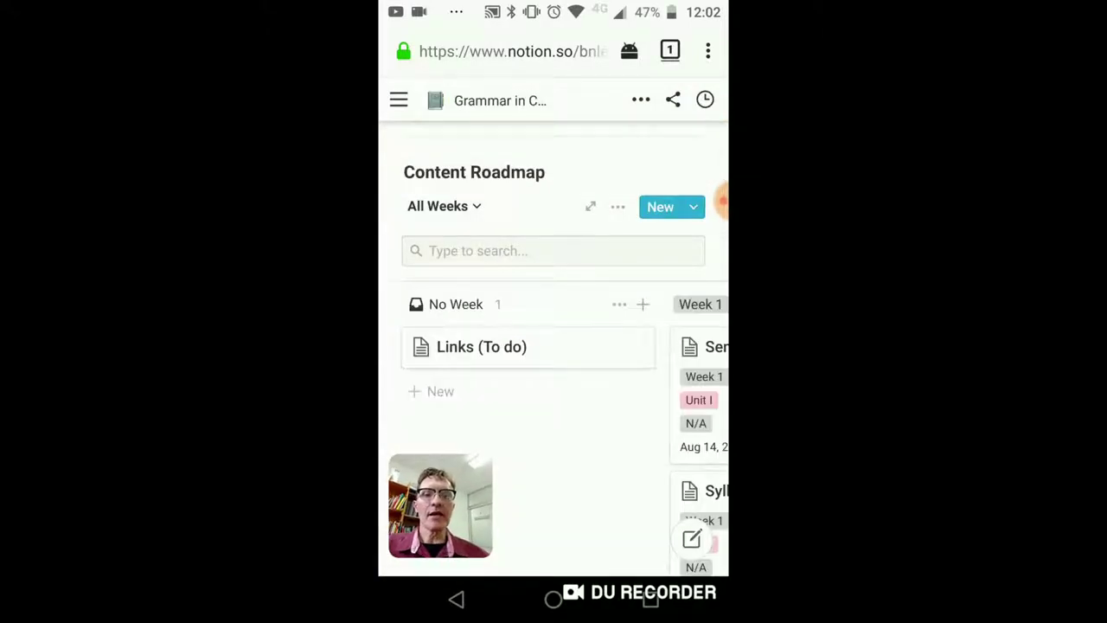
# - Swipe the All Weeks board sideways across the Week 1 to Week 3 columns
pyautogui.hscroll(10, 553, 415)
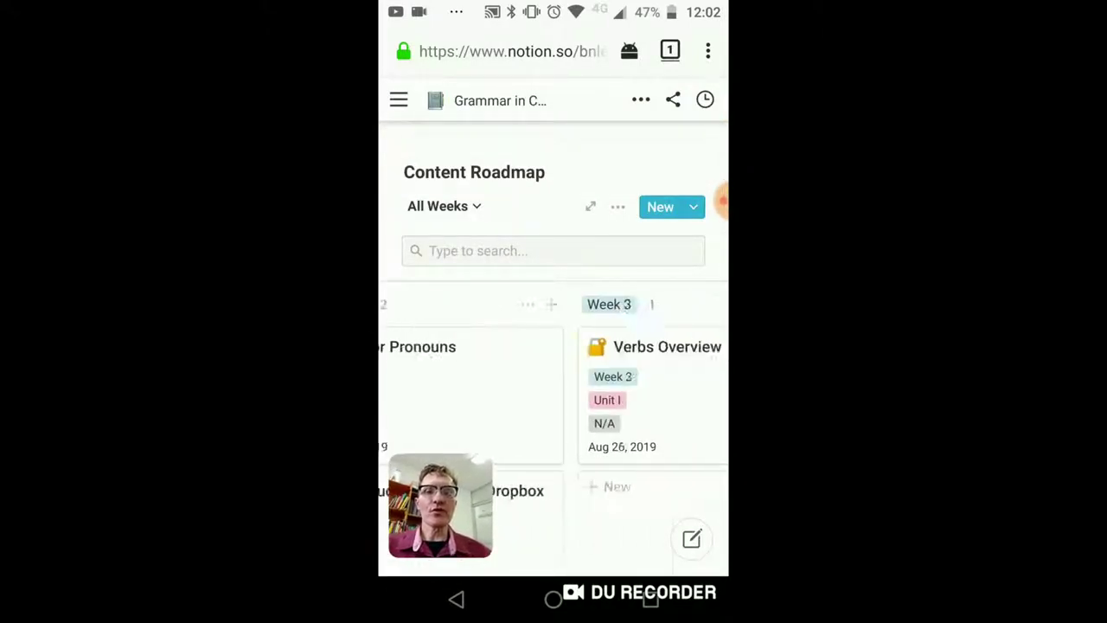
pyautogui.hscroll(10, 553, 415)
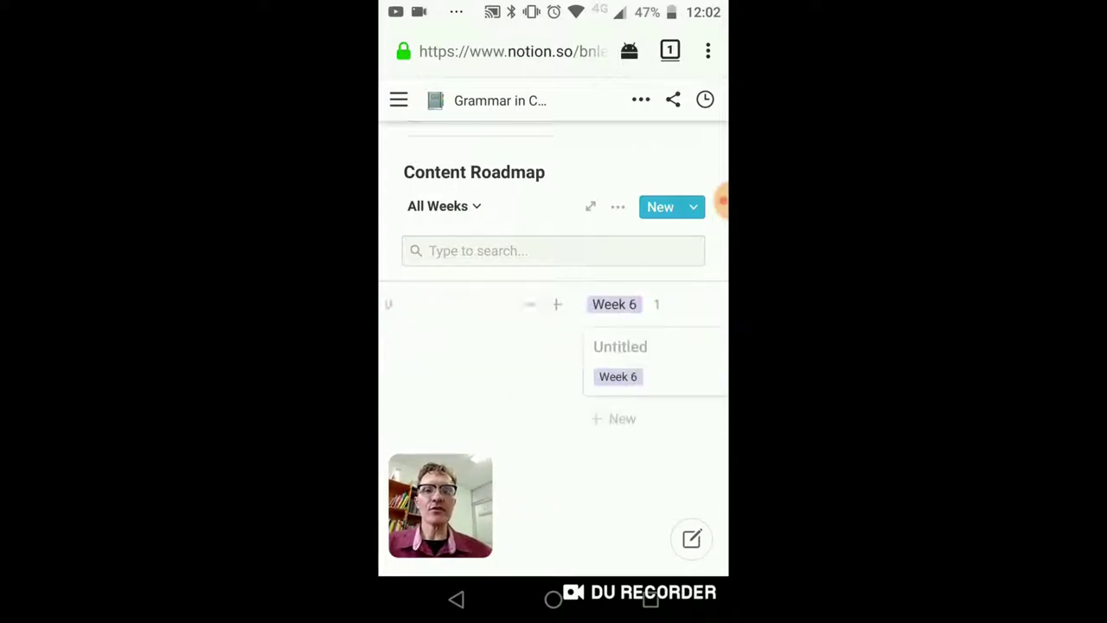
pyautogui.hscroll(3, 553, 416)
pyautogui.hscroll(-6, 553, 415)
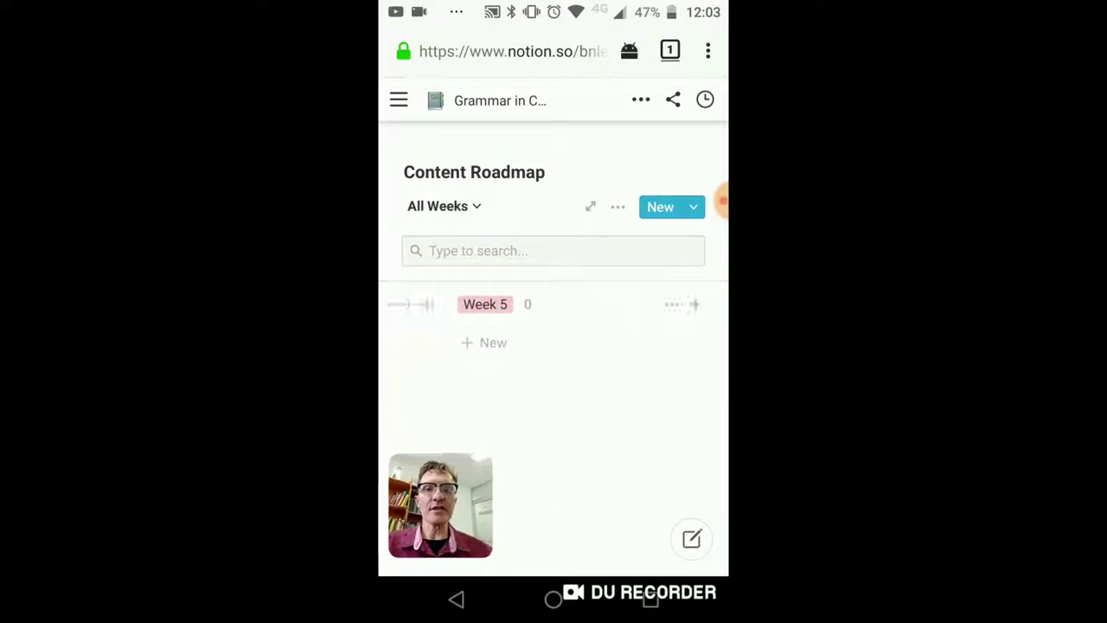
pyautogui.hscroll(-10, 554, 415)
pyautogui.hscroll(3, 553, 415)
pyautogui.hscroll(2, 554, 415)
pyautogui.hscroll(-3, 553, 415)
pyautogui.hscroll(4, 553, 415)
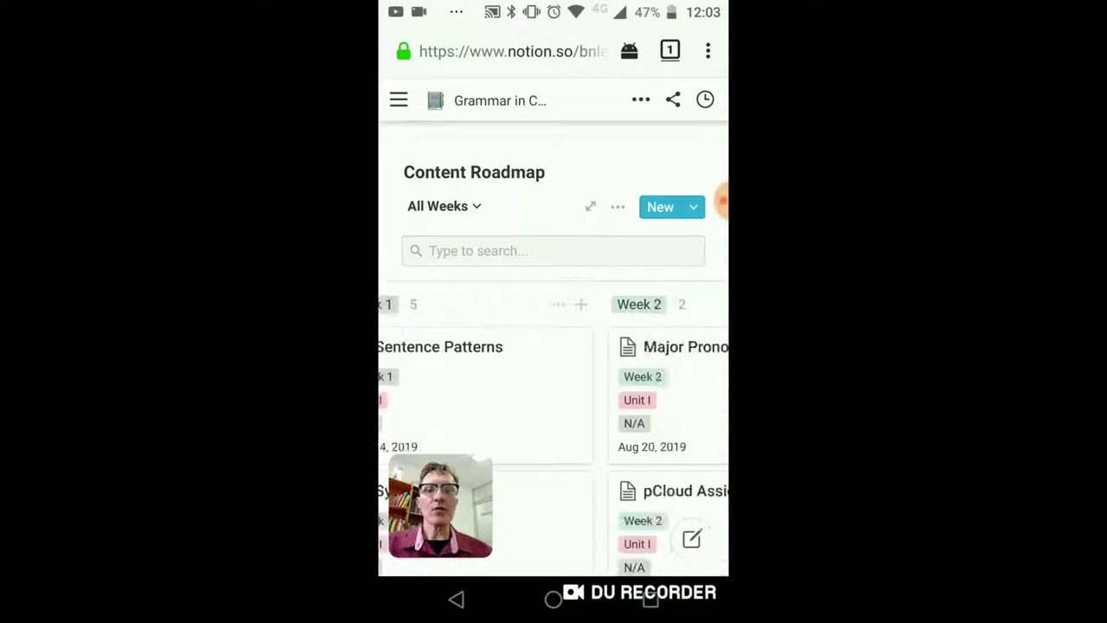
pyautogui.hscroll(2, 554, 415)
pyautogui.hscroll(-4, 553, 415)
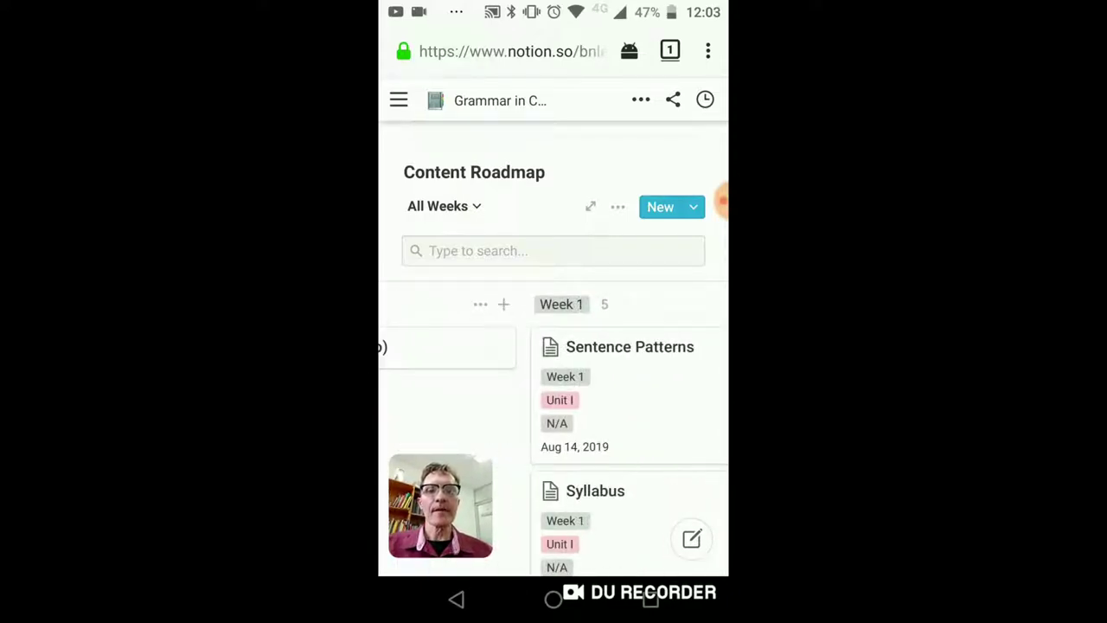
# - Scroll the Week 1 cards, then swipe over to Week 3 with Verbs Overview
pyautogui.scroll(-6, 629, 363)
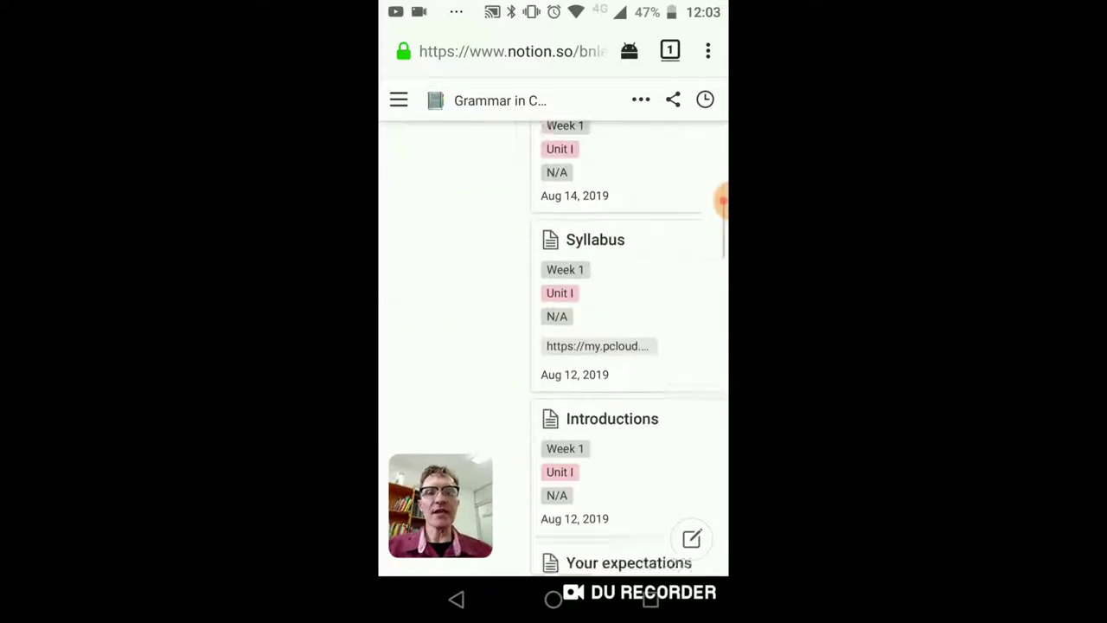
pyautogui.scroll(-6, 629, 346)
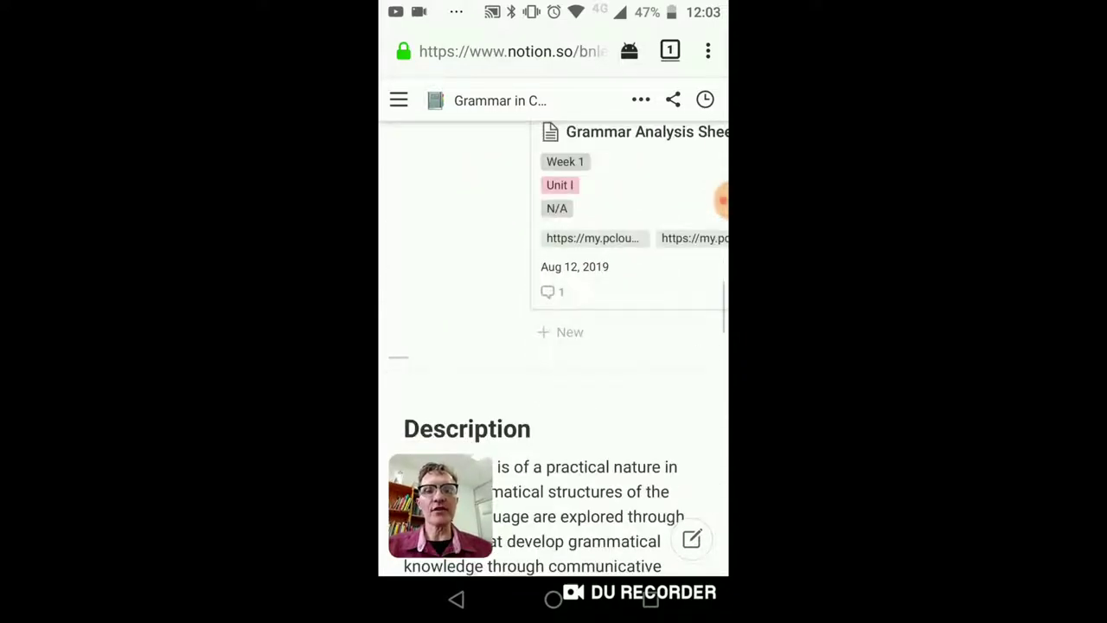
pyautogui.scroll(4, 630, 345)
pyautogui.scroll(10, 629, 346)
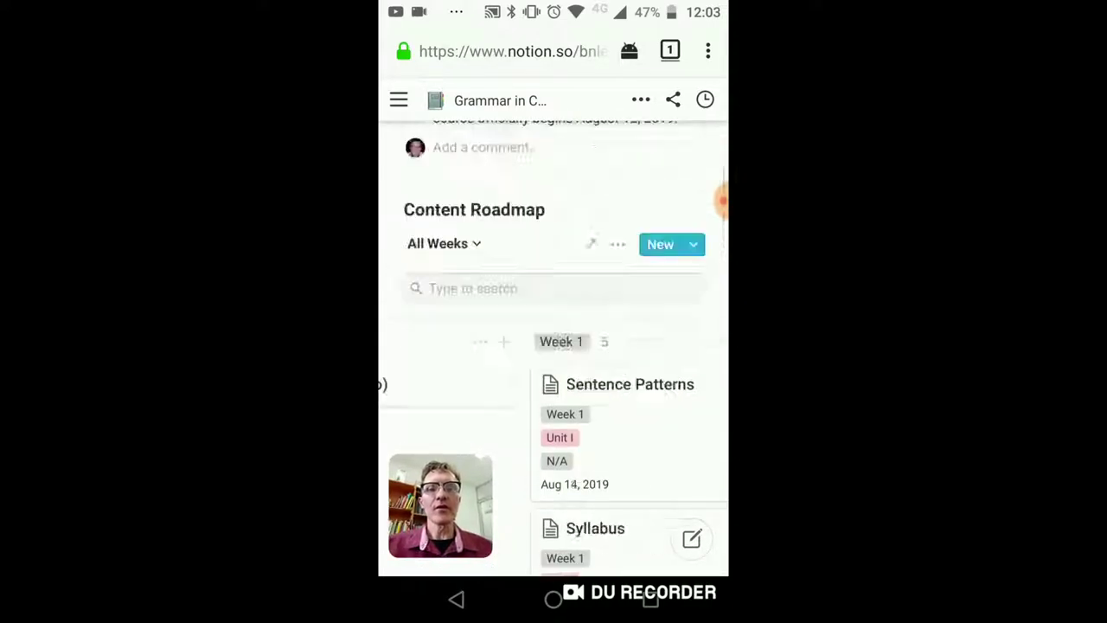
pyautogui.scroll(-6, 553, 346)
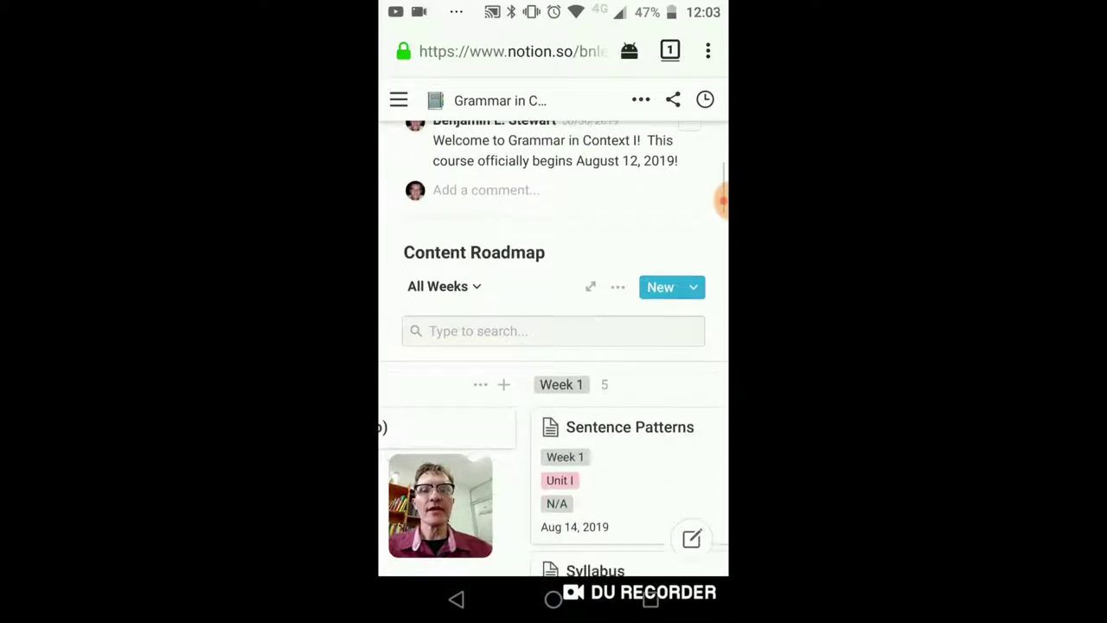
pyautogui.hscroll(5, 553, 346)
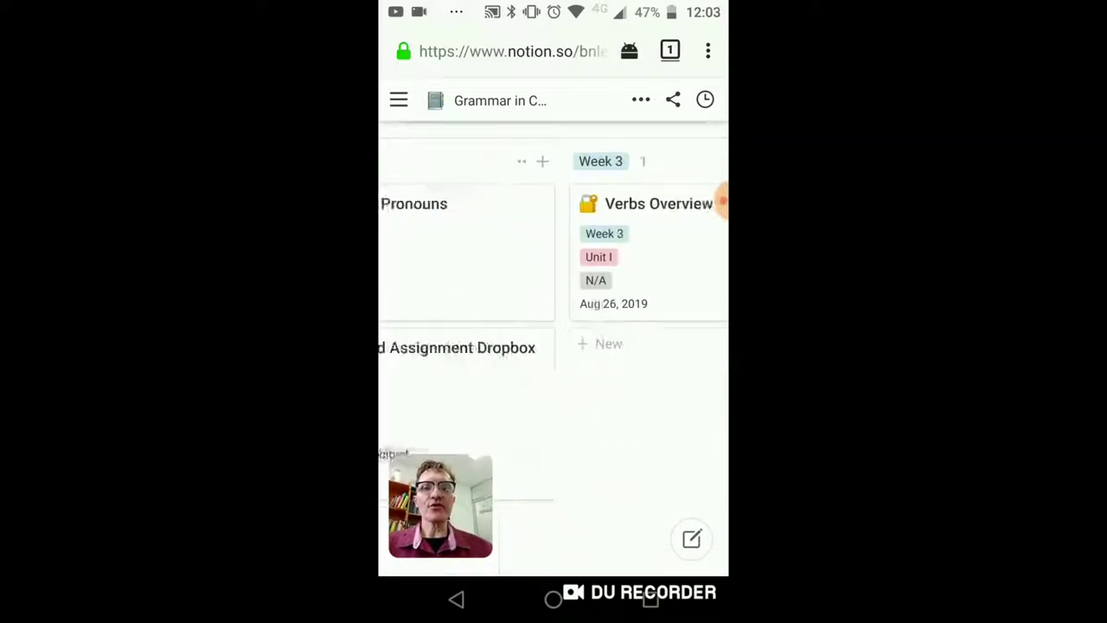
# - Toggle the sidebar page list open and closed several times beside the roadmap board
pyautogui.click(399, 99)
pyautogui.click(497, 302)
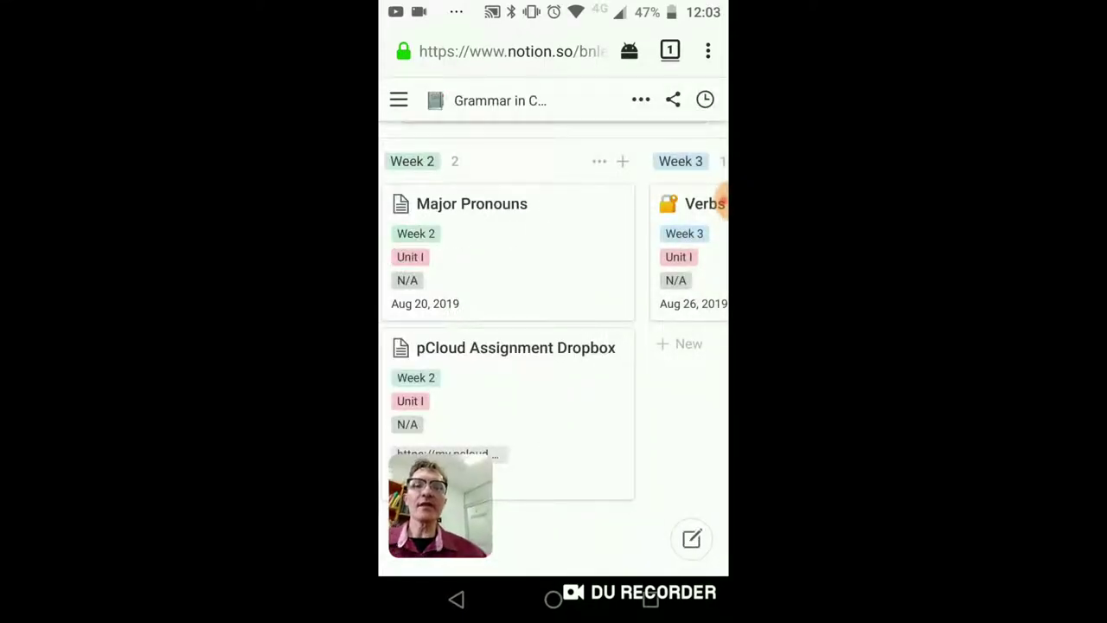
pyautogui.click(398, 99)
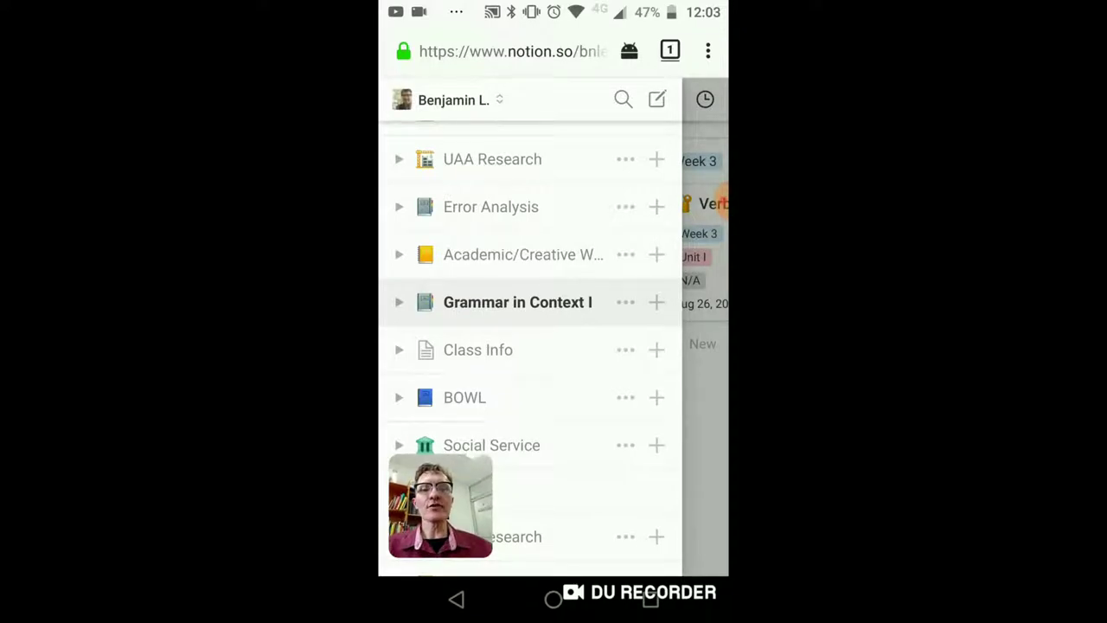
pyautogui.click(704, 345)
pyautogui.click(398, 100)
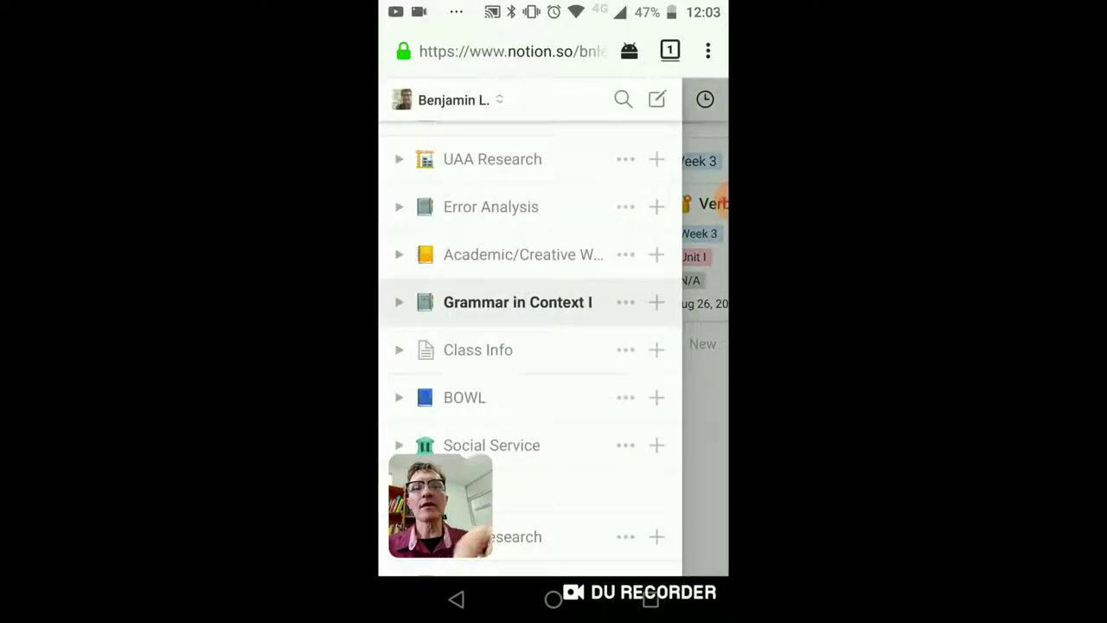
pyautogui.click(517, 302)
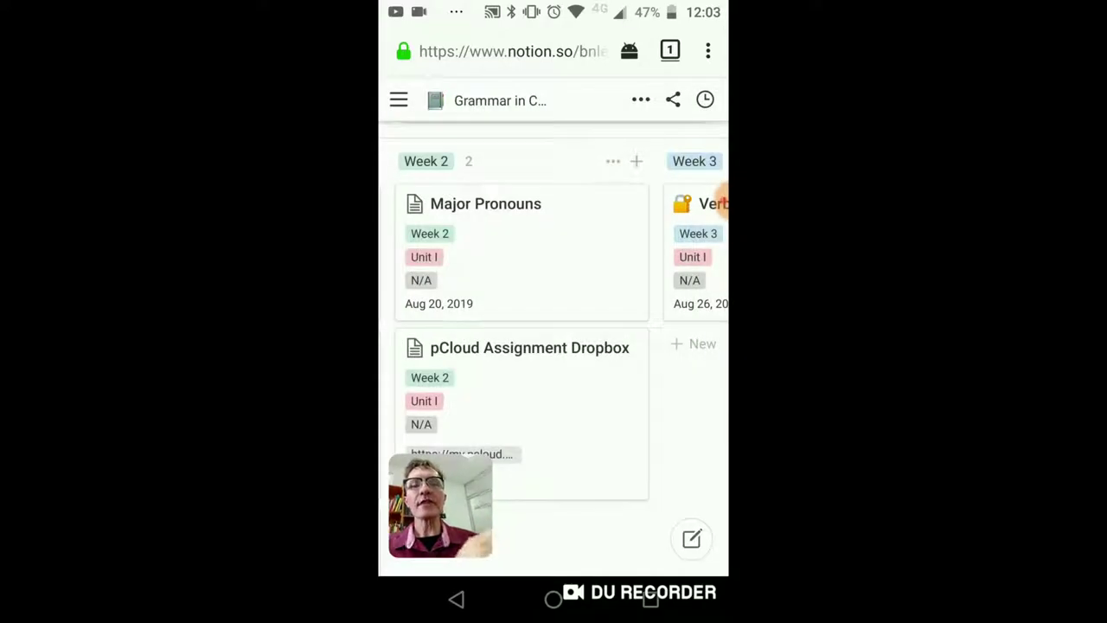
pyautogui.click(399, 99)
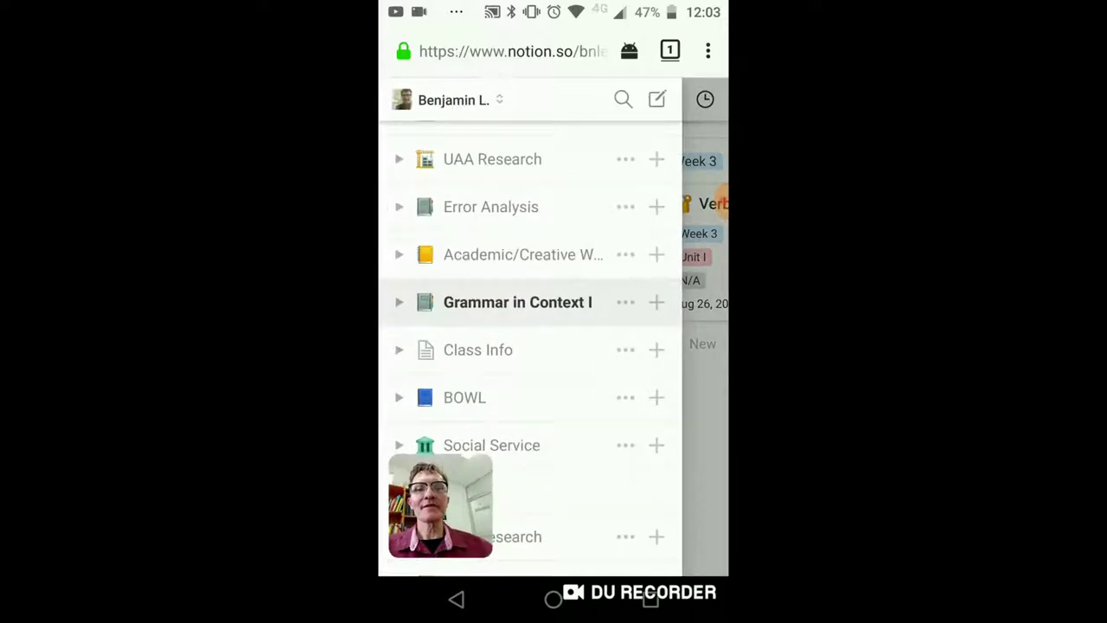
pyautogui.click(517, 302)
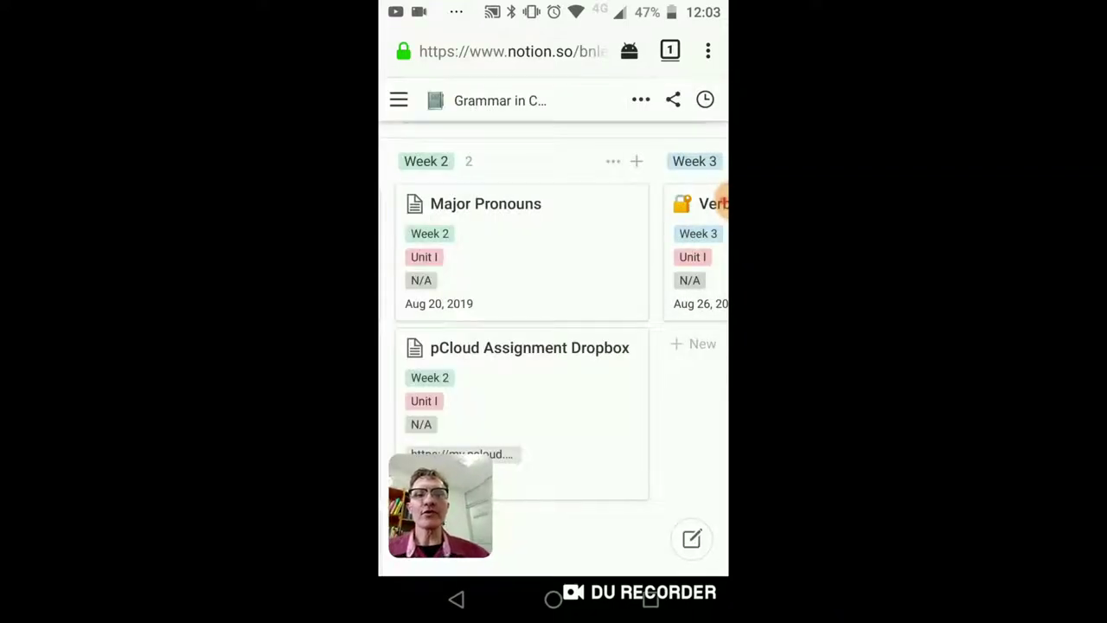
pyautogui.click(399, 100)
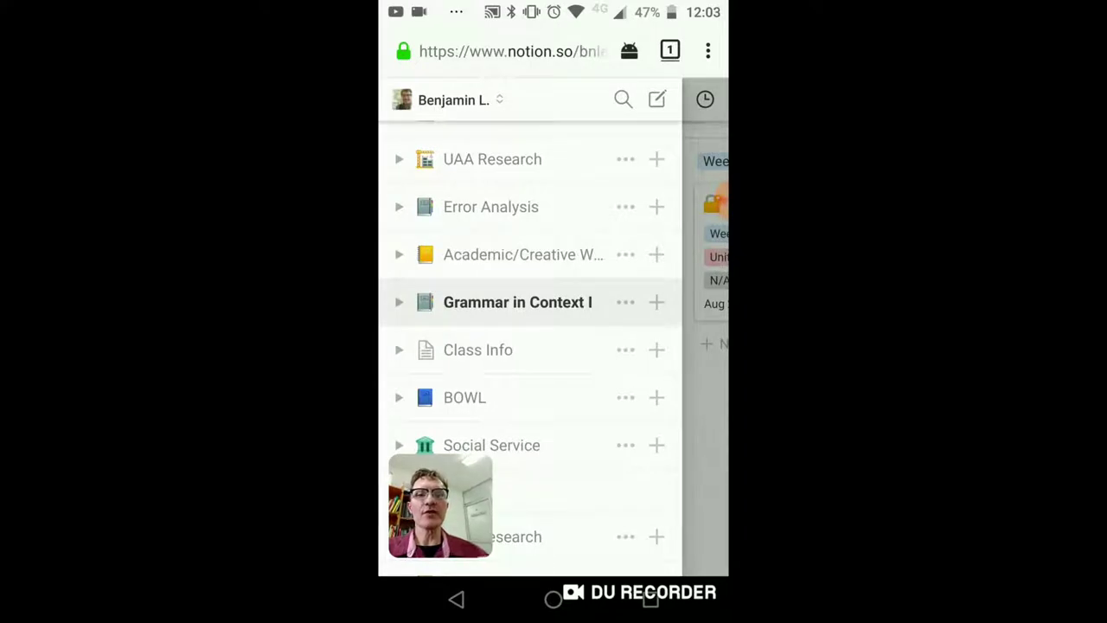
pyautogui.click(517, 302)
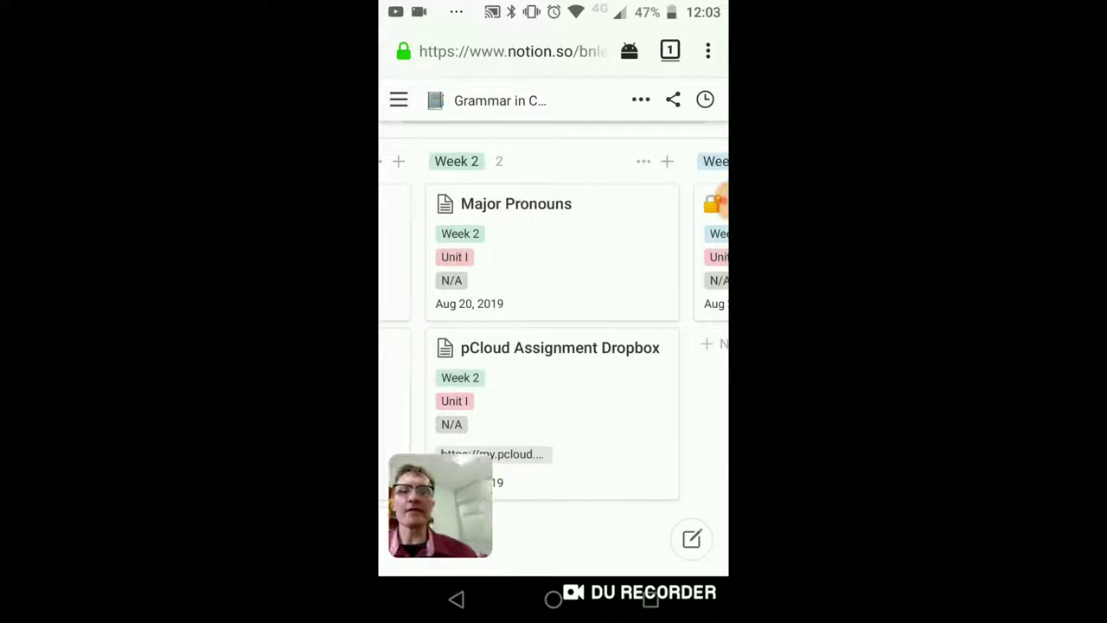
# - Reopen the page list, then leave the browser for the Android home screen
pyautogui.moveTo(407, 345); pyautogui.dragTo(432, 346)
pyautogui.click(399, 100)
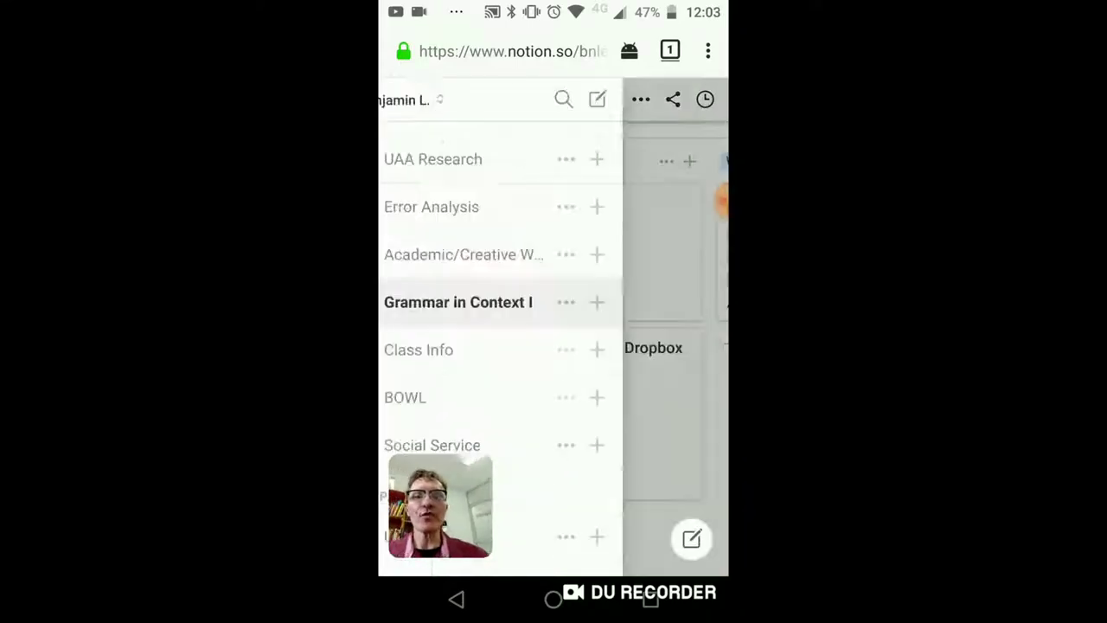
pyautogui.moveTo(605, 346); pyautogui.dragTo(484, 346)
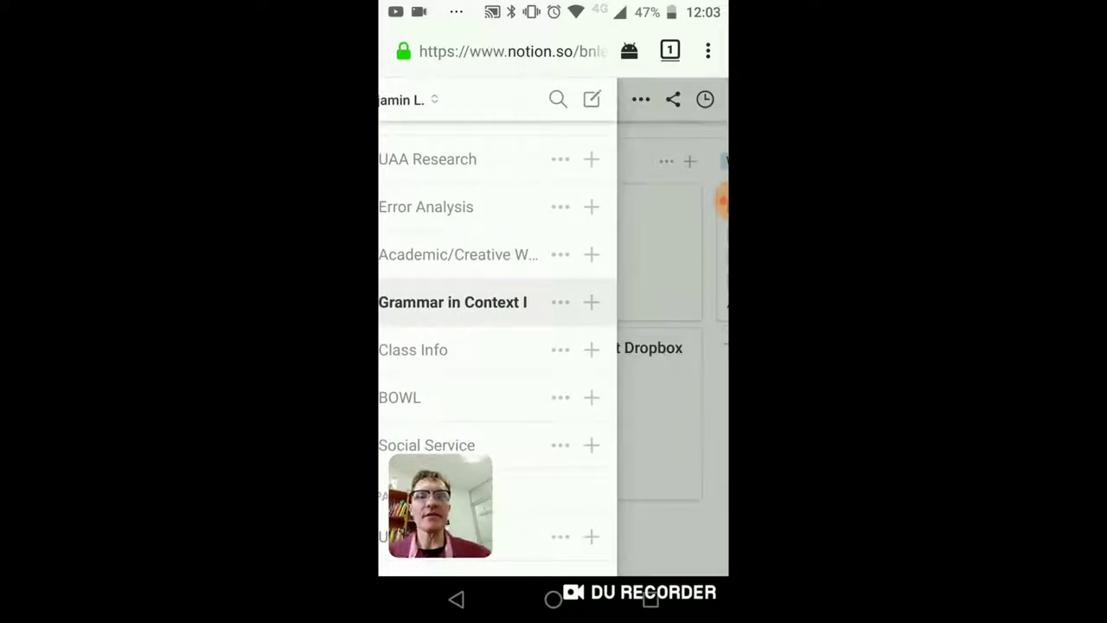
pyautogui.moveTo(554, 389); pyautogui.dragTo(553, 372)
pyautogui.moveTo(657, 345); pyautogui.dragTo(415, 346)
pyautogui.scroll(-5, 553, 346)
pyautogui.scroll(4, 554, 346)
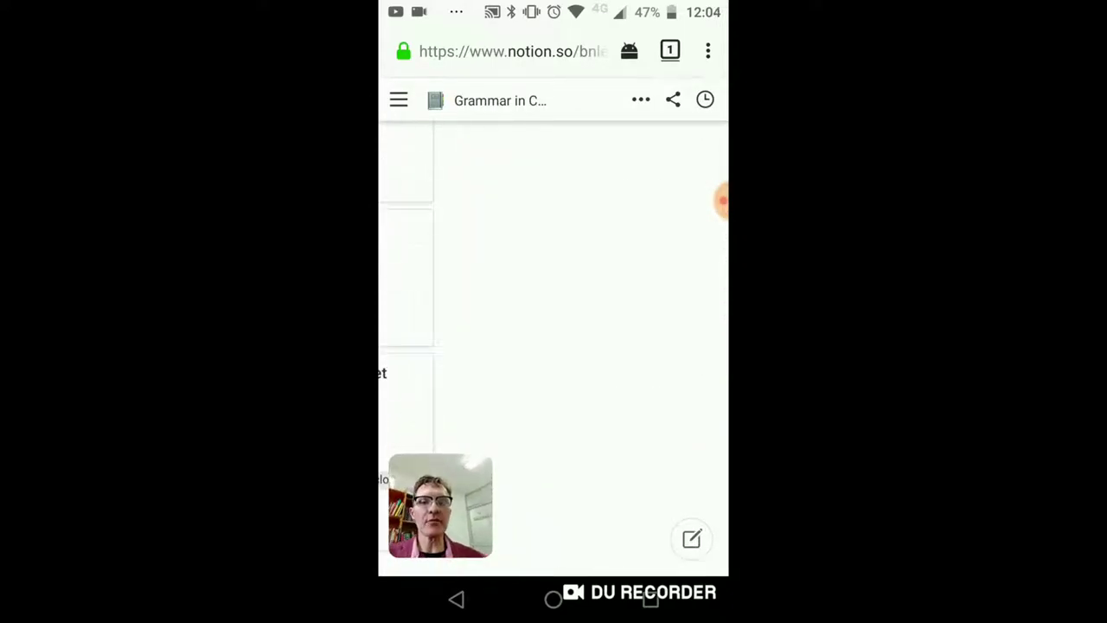
pyautogui.click(553, 599)
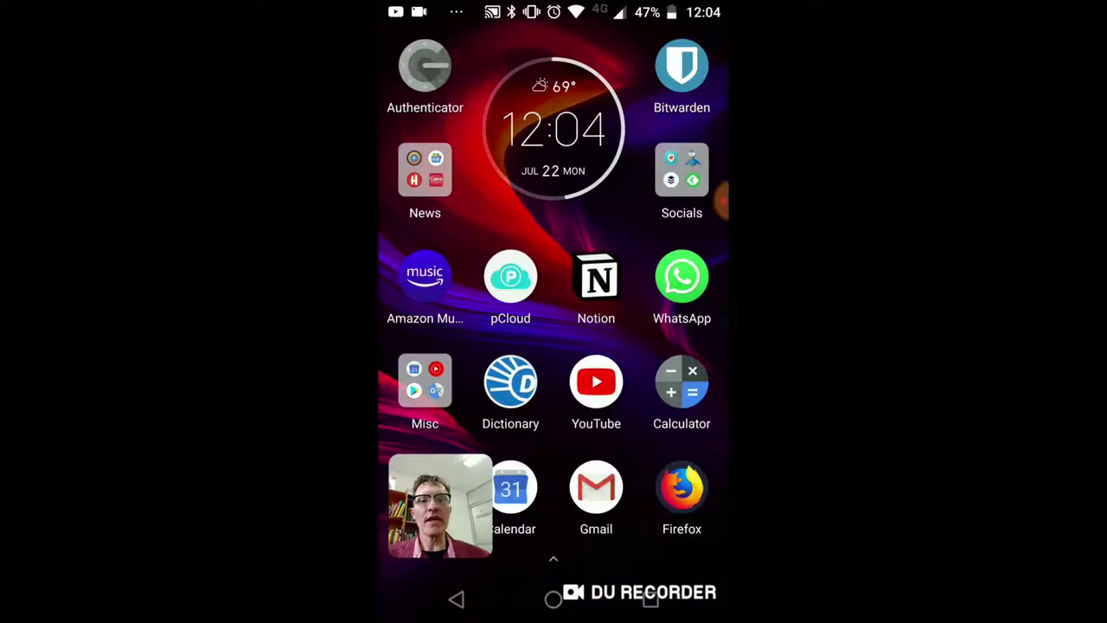
# - Launch the Notion app to show Grammar in Context I with its welcome comment
pyautogui.click(596, 279)
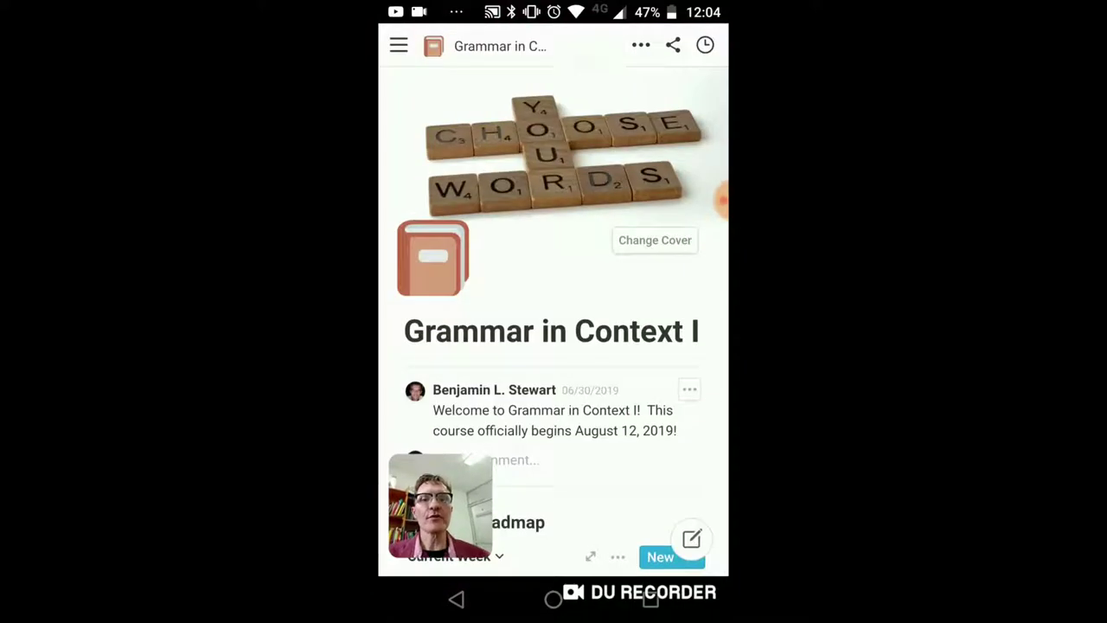
pyautogui.scroll(-5, 553, 328)
pyautogui.scroll(5, 553, 329)
pyautogui.scroll(-1, 553, 328)
pyautogui.scroll(-4, 553, 329)
pyautogui.scroll(5, 553, 329)
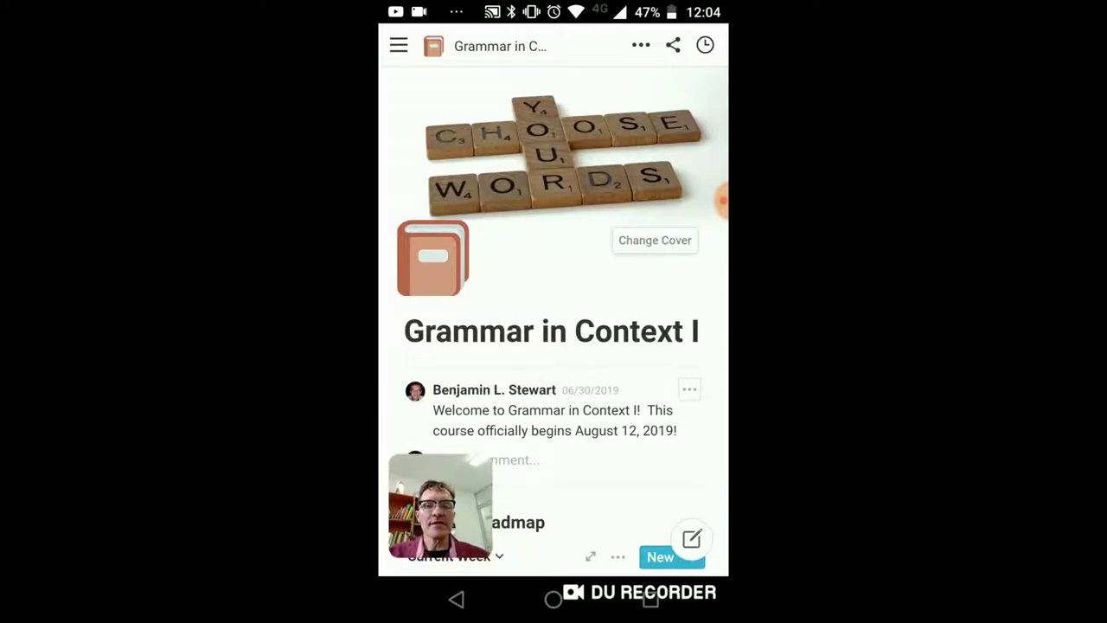
# - Check the Current Week Select View sheet, then close it to return to the board
pyautogui.scroll(-10, 553, 320)
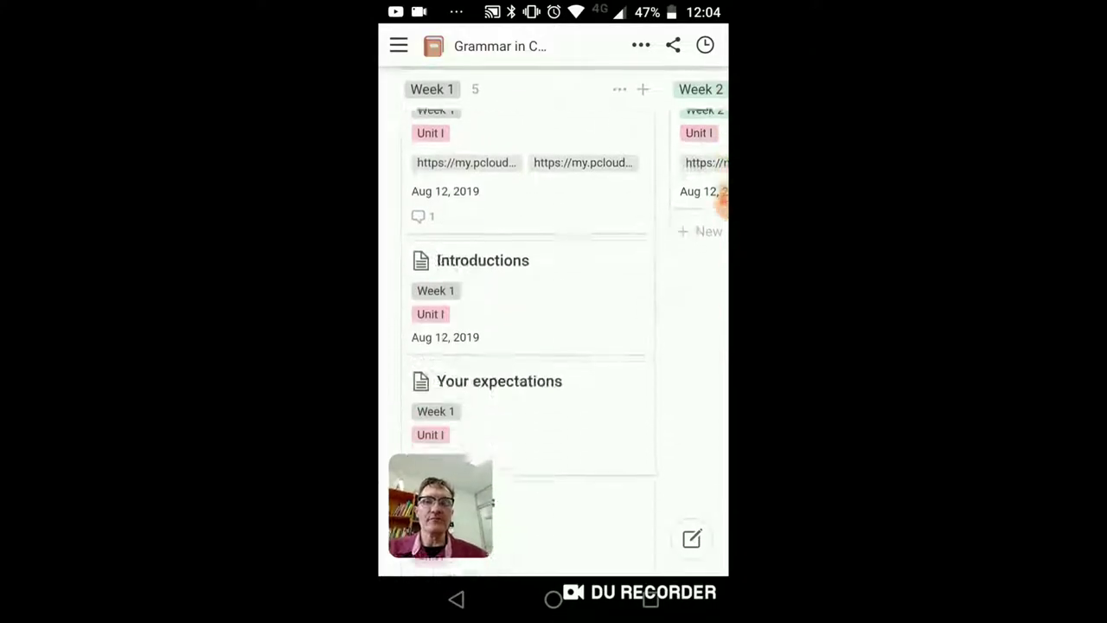
pyautogui.scroll(5, 722, 200)
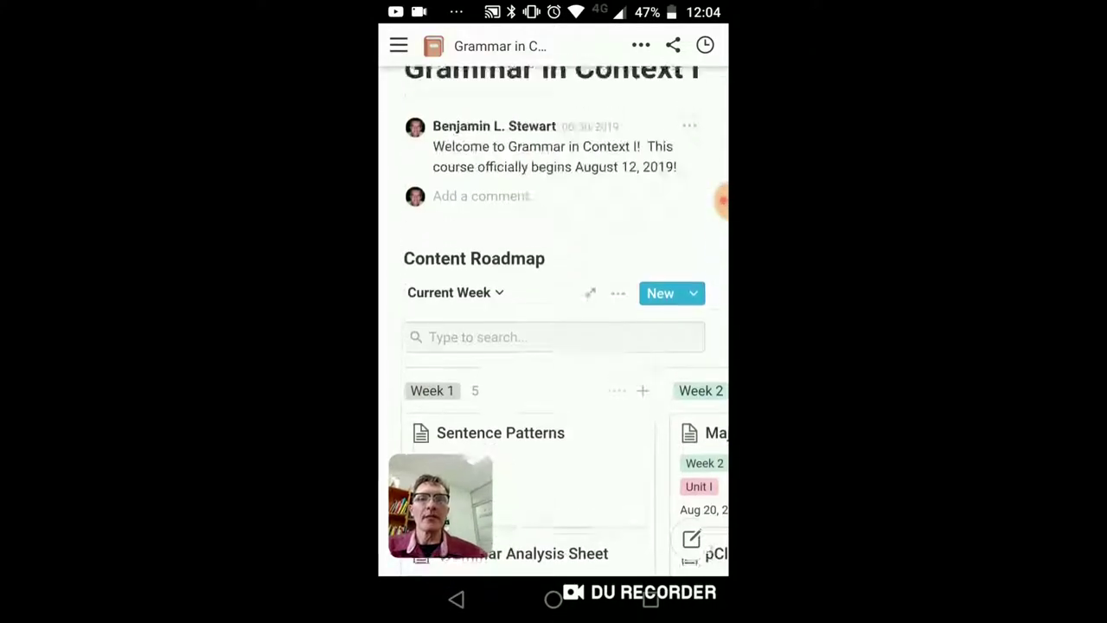
pyautogui.click(451, 293)
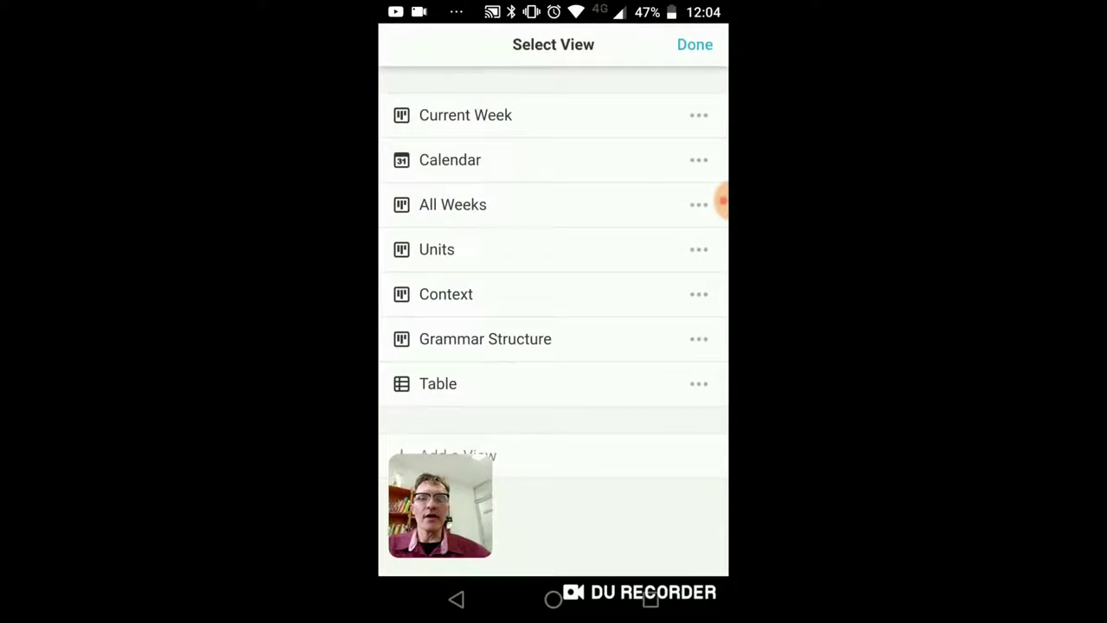
pyautogui.click(694, 44)
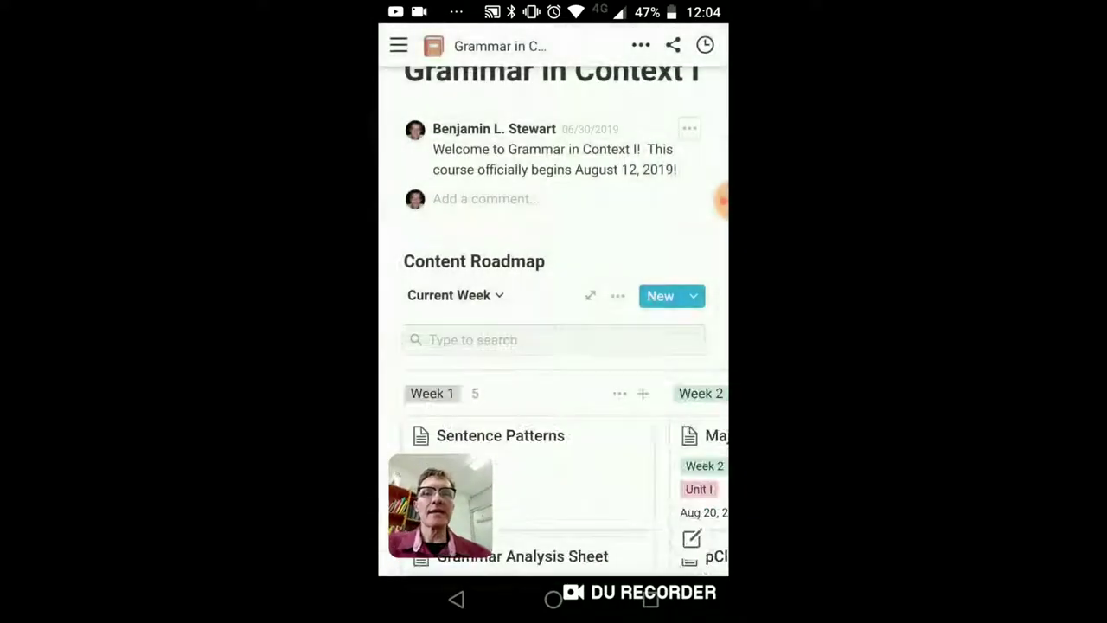
# - Scroll past Week 1's five cards ending with Syllabus to the course Description
pyautogui.scroll(-5, 554, 320)
pyautogui.scroll(-10, 722, 201)
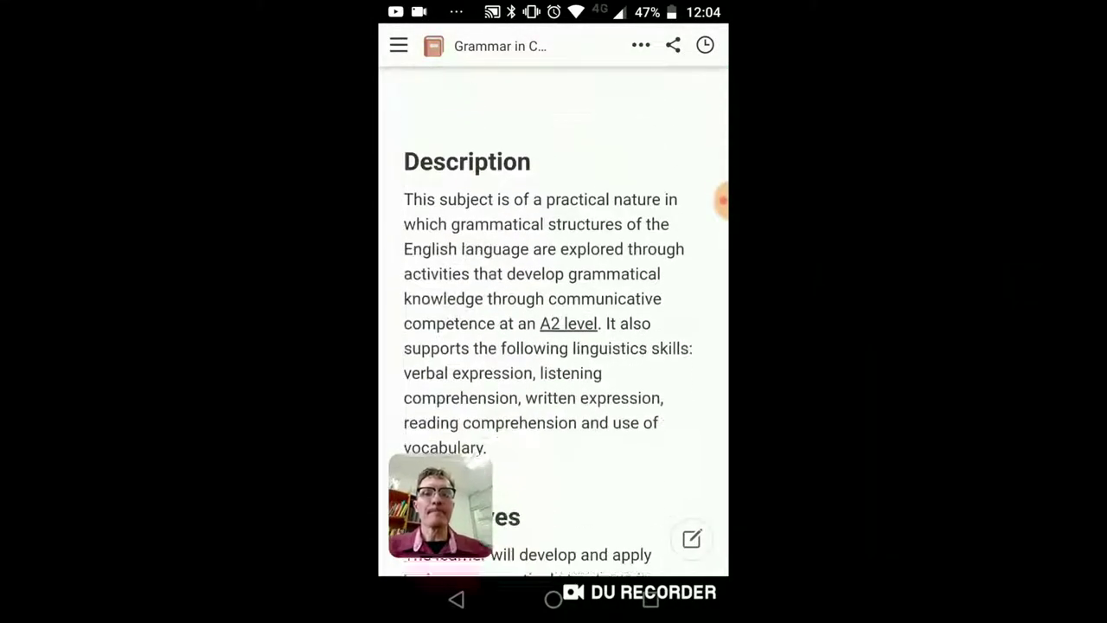
pyautogui.scroll(8, 722, 201)
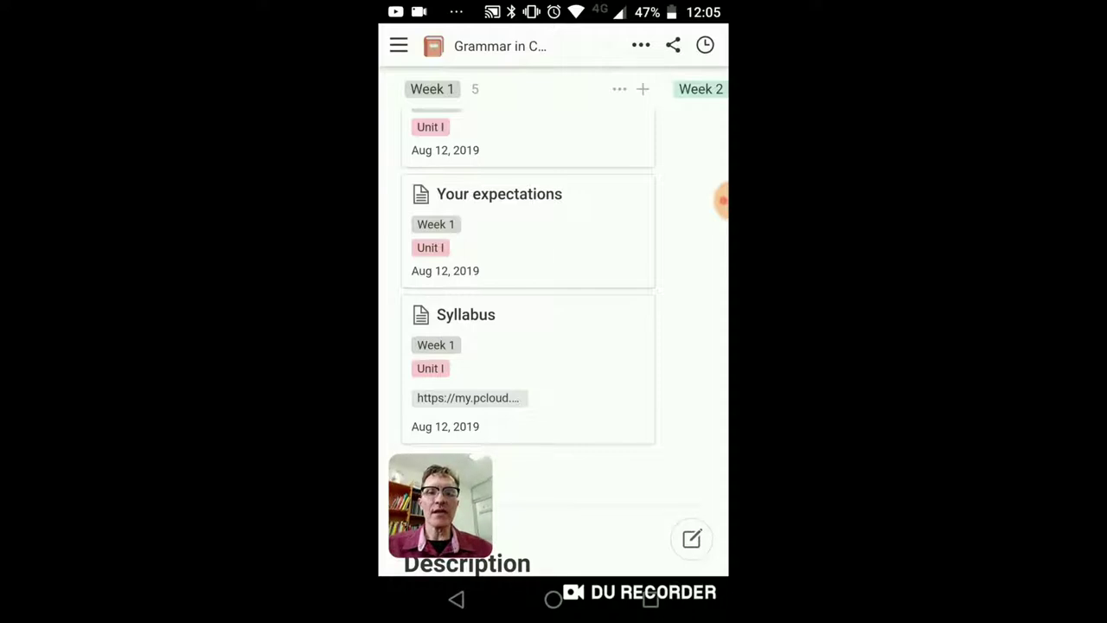
pyautogui.scroll(-6, 553, 329)
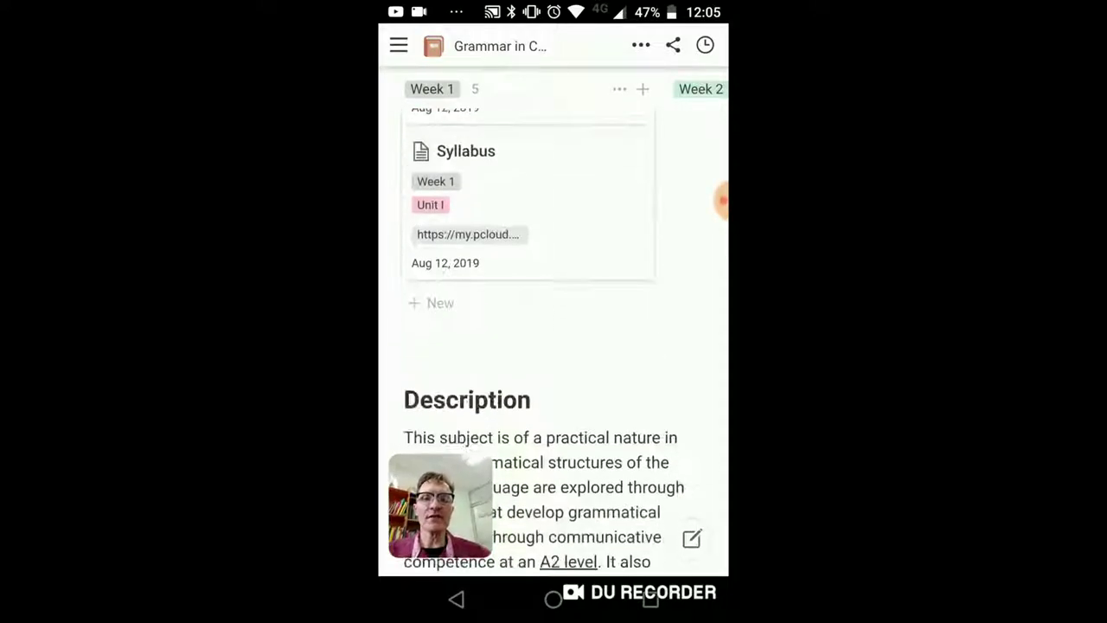